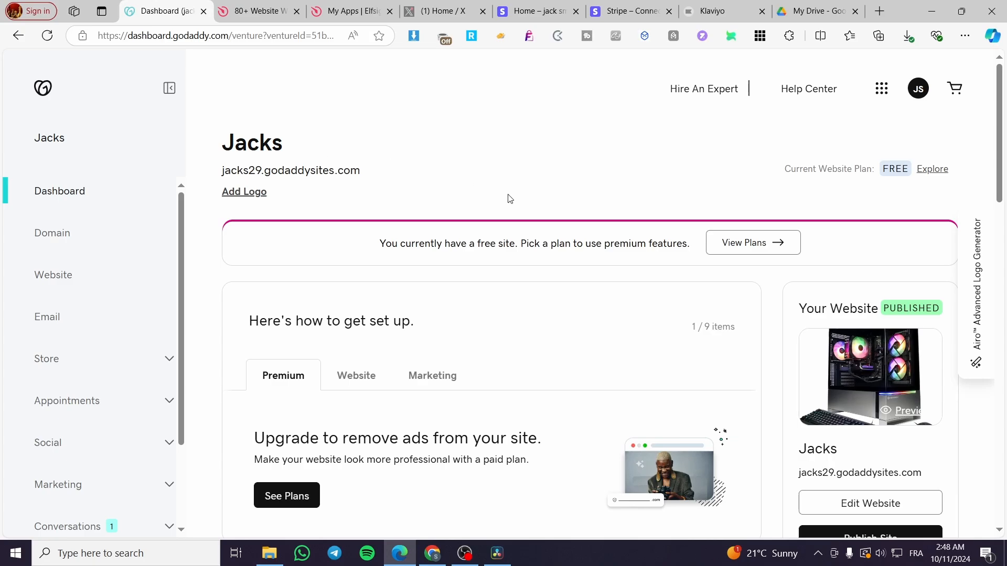
# Open the Jacks website in the site editor and look over its home page.
pyautogui.scroll(-6, 411, 172)
pyautogui.scroll(6, 381, 216)
pyautogui.scroll(-1, 821, 362)
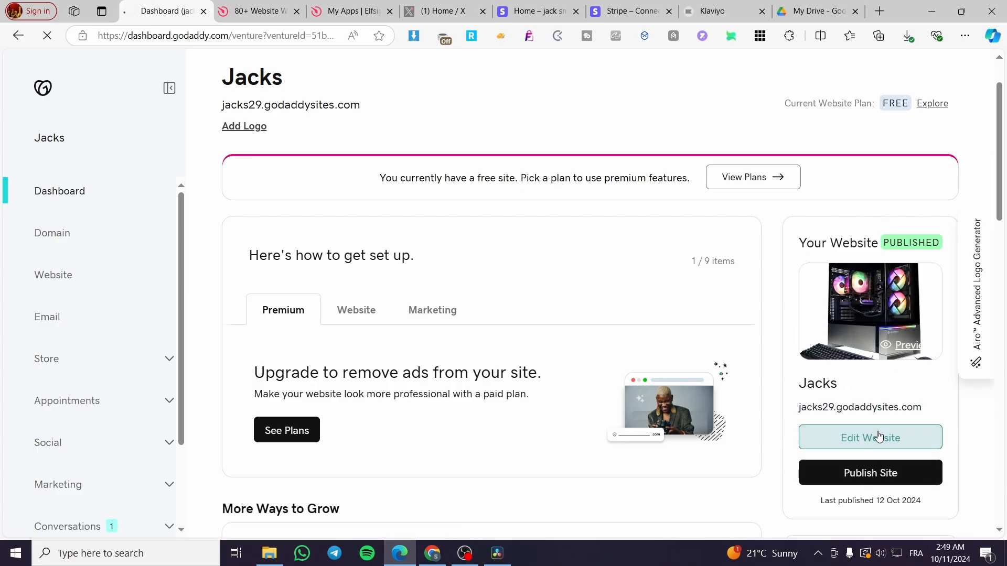
pyautogui.click(879, 437)
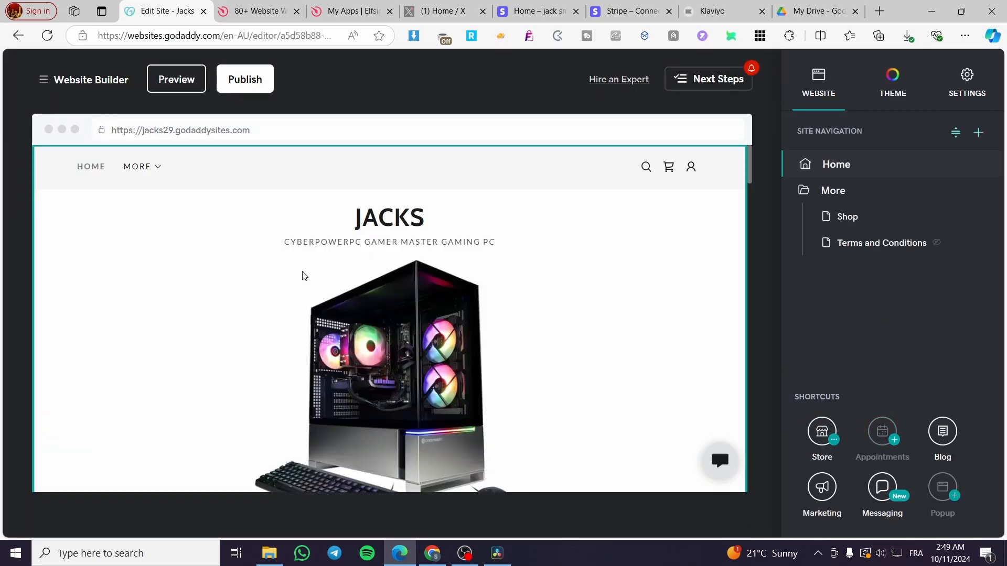
pyautogui.scroll(-2, 508, 209)
pyautogui.scroll(-10, 530, 351)
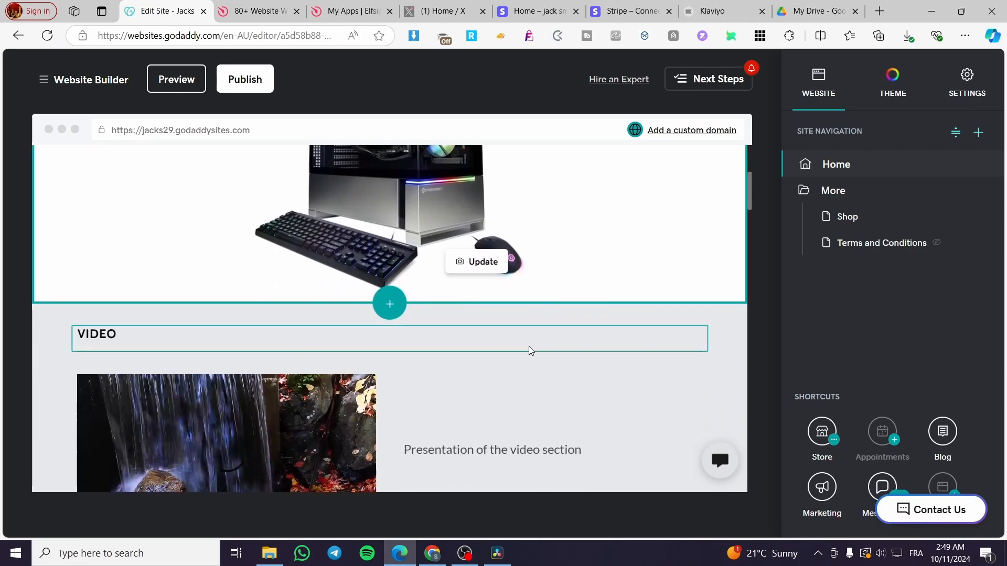
pyautogui.scroll(12, 455, 390)
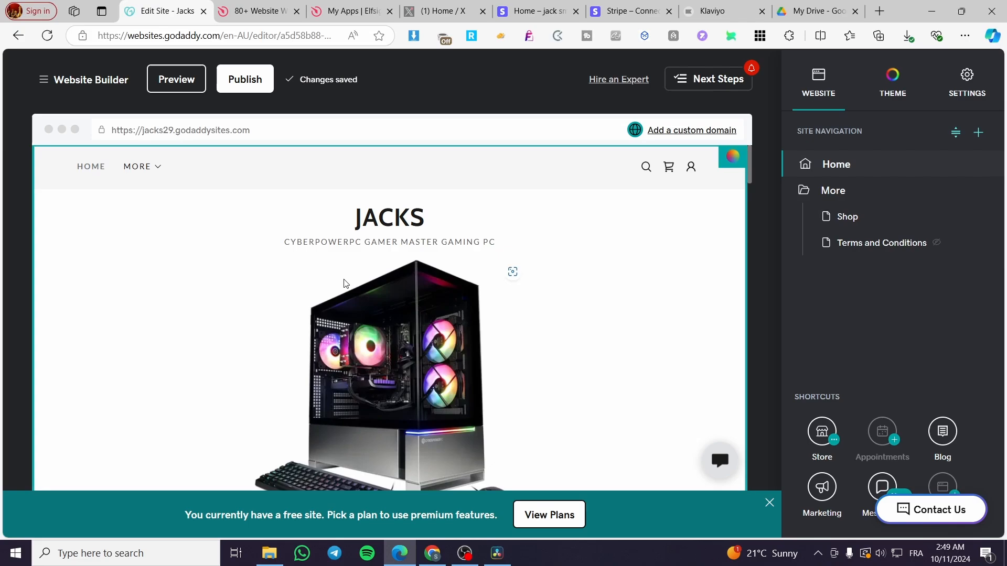
# Switch to Elfsight, browse the widget catalogue and open the WhatsApp Chat widget page.
pyautogui.click(251, 11)
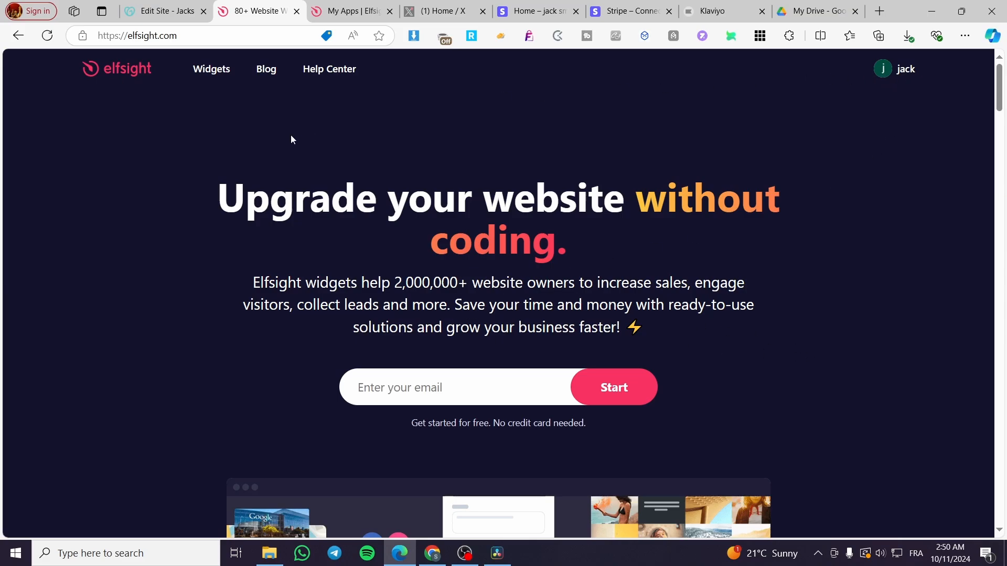
pyautogui.moveTo(225, 68)
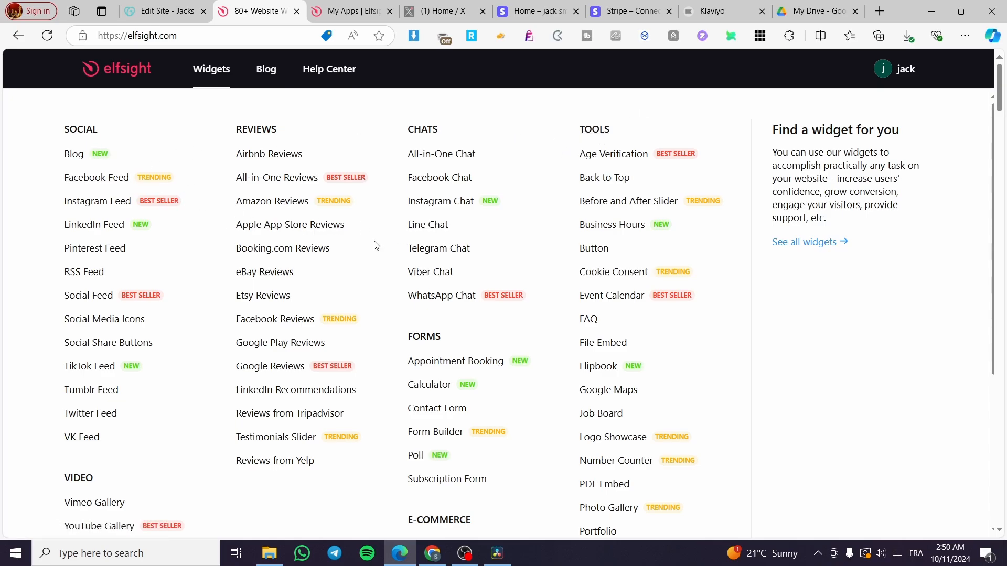
pyautogui.scroll(-1, 703, 257)
pyautogui.scroll(-1, 703, 257)
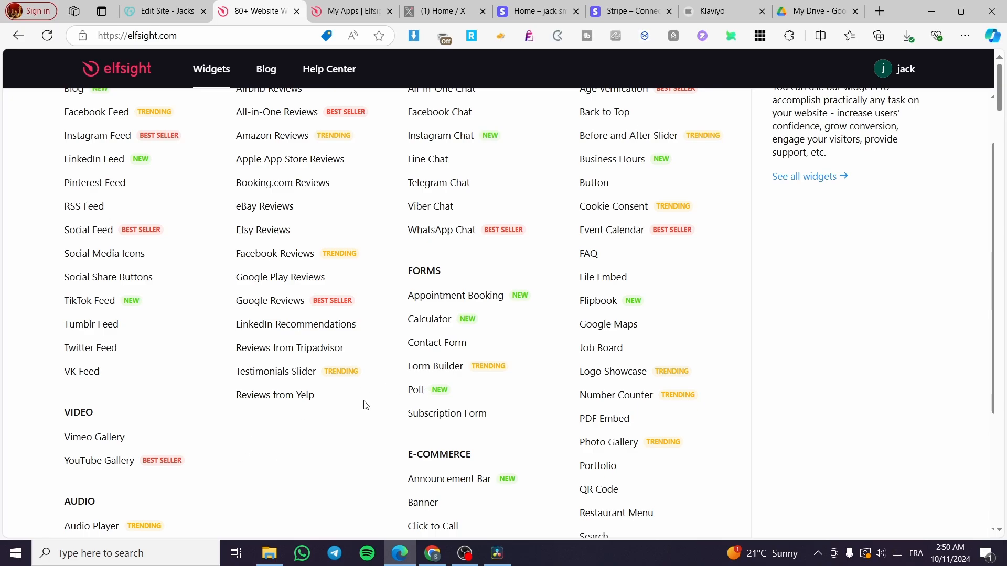
pyautogui.scroll(-3, 146, 417)
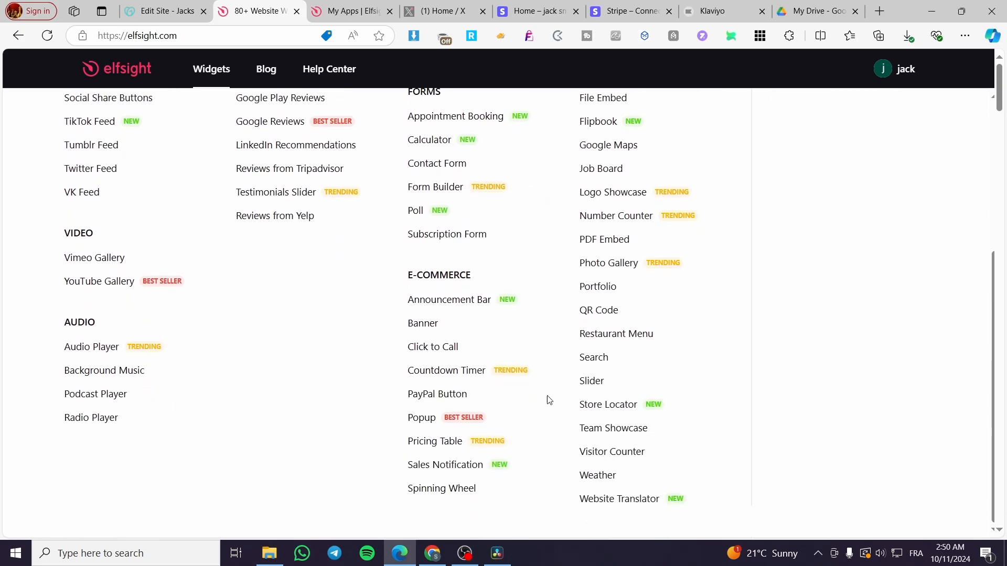
pyautogui.scroll(4, 586, 396)
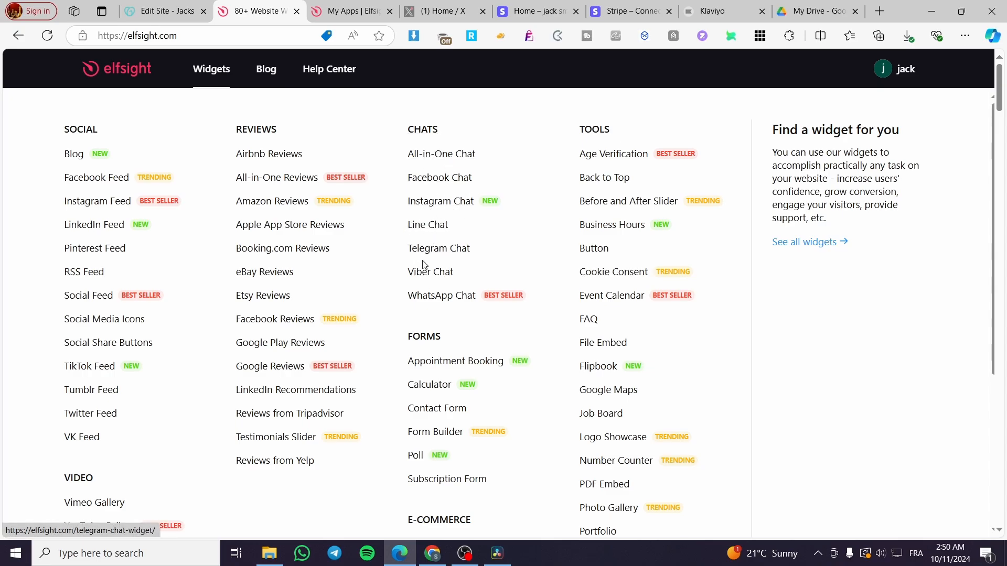
pyautogui.click(453, 302)
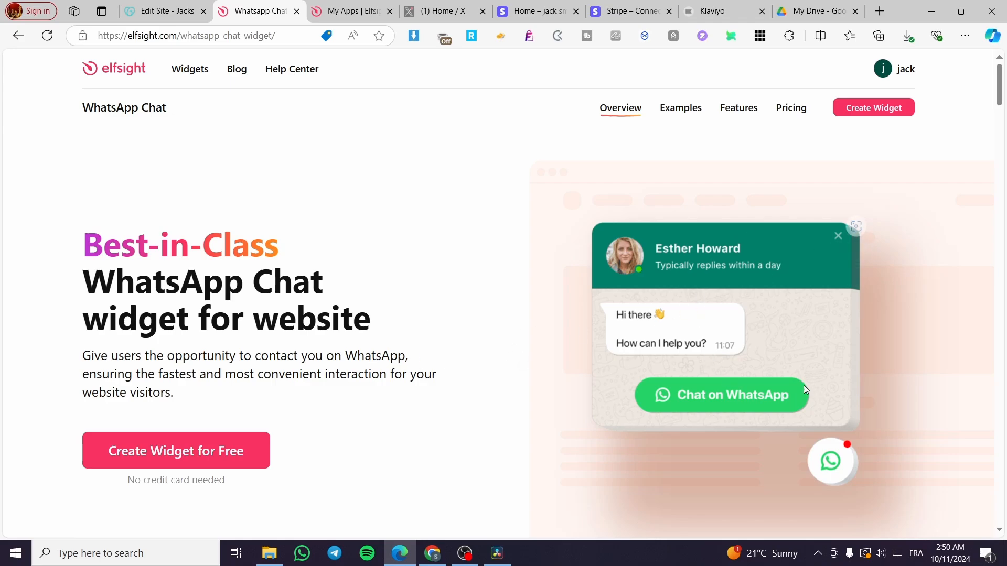
# Start creating a free WhatsApp Chat widget and look through the available templates.
pyautogui.click(252, 455)
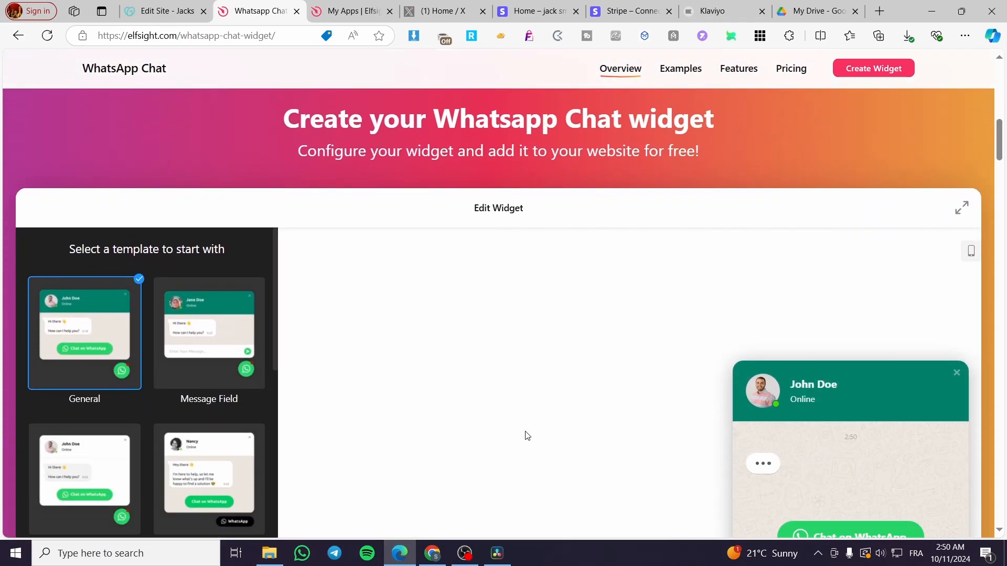
pyautogui.scroll(-2, 573, 397)
pyautogui.scroll(1, 573, 397)
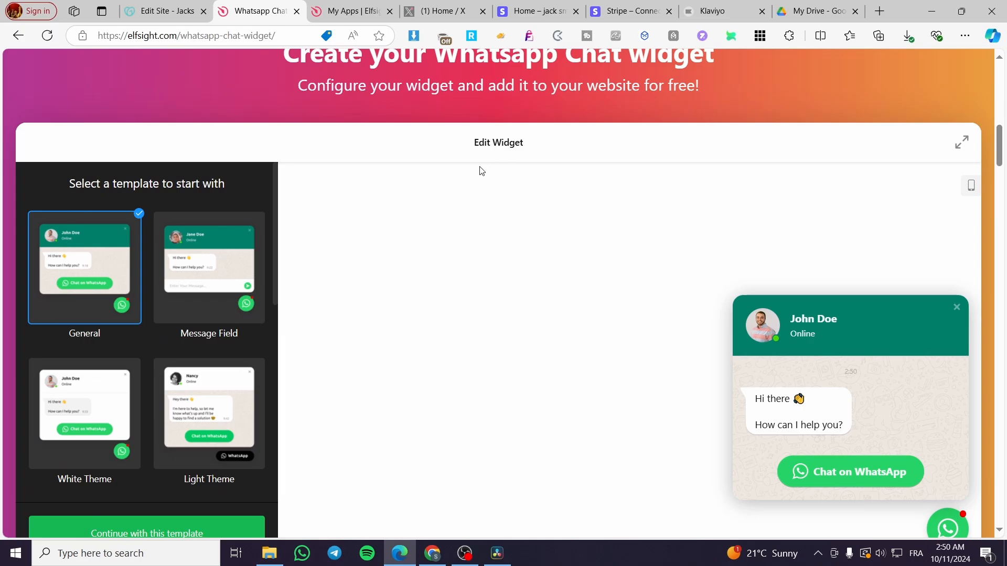
pyautogui.scroll(-1, 482, 171)
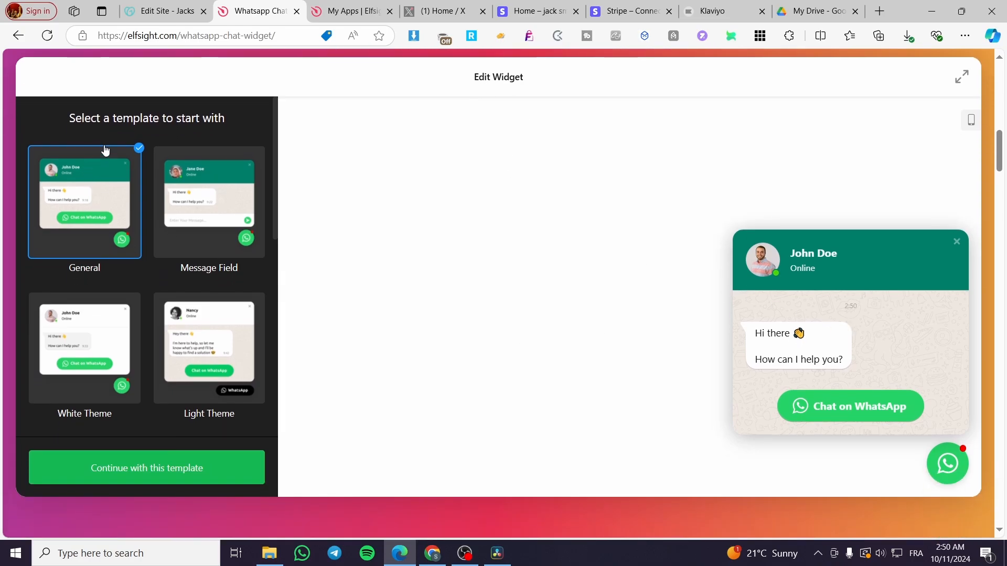
pyautogui.scroll(-8, 223, 220)
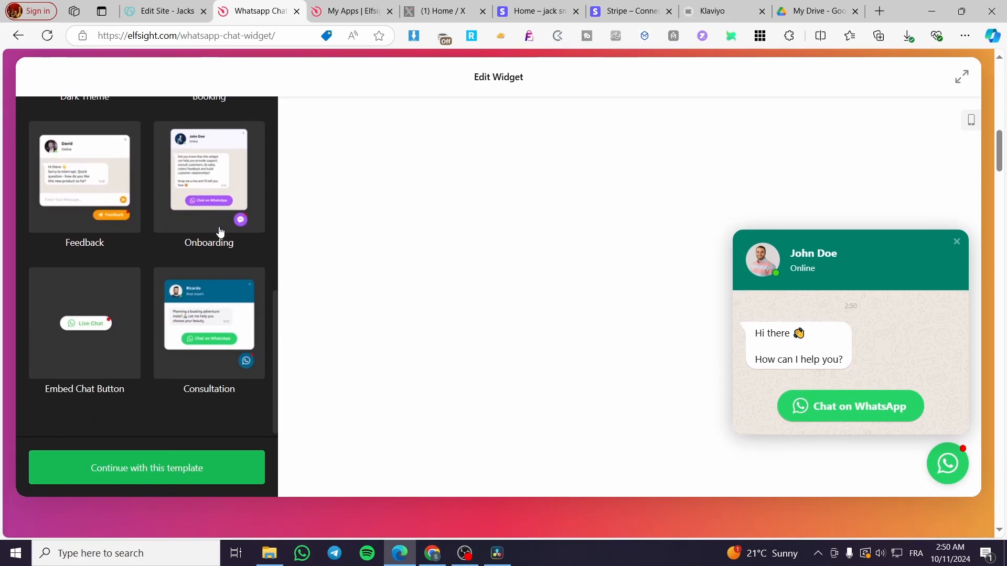
pyautogui.scroll(8, 221, 232)
# Compare the General, Message Field, White Theme and Light Theme templates, and continue with White Theme.
pyautogui.click(207, 218)
pyautogui.click(68, 198)
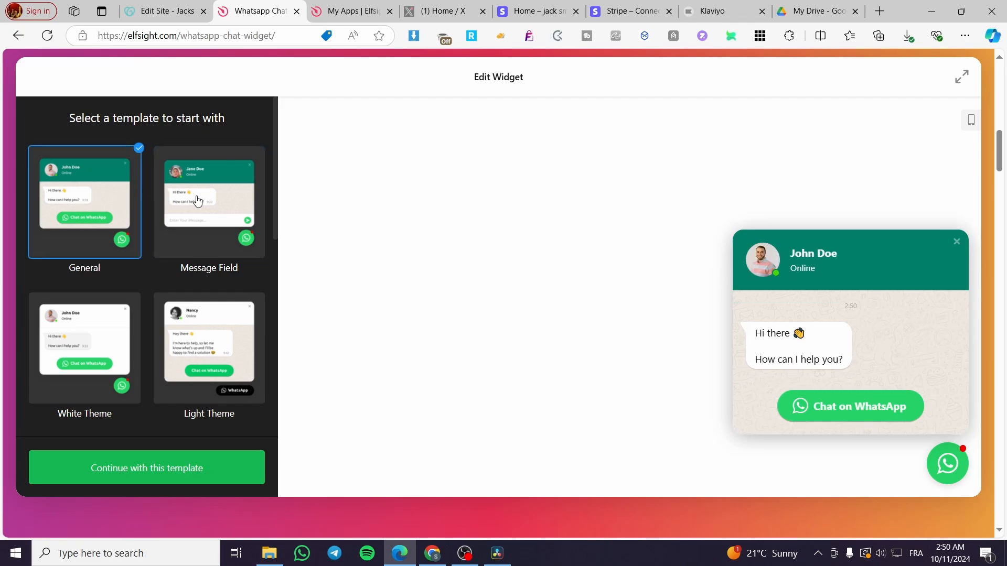
pyautogui.click(197, 201)
pyautogui.click(121, 209)
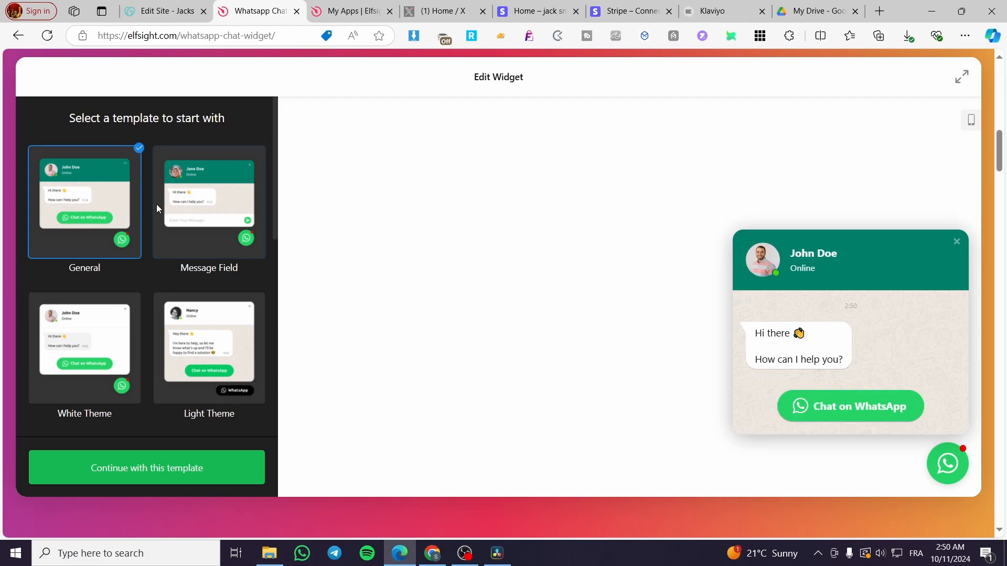
pyautogui.click(204, 205)
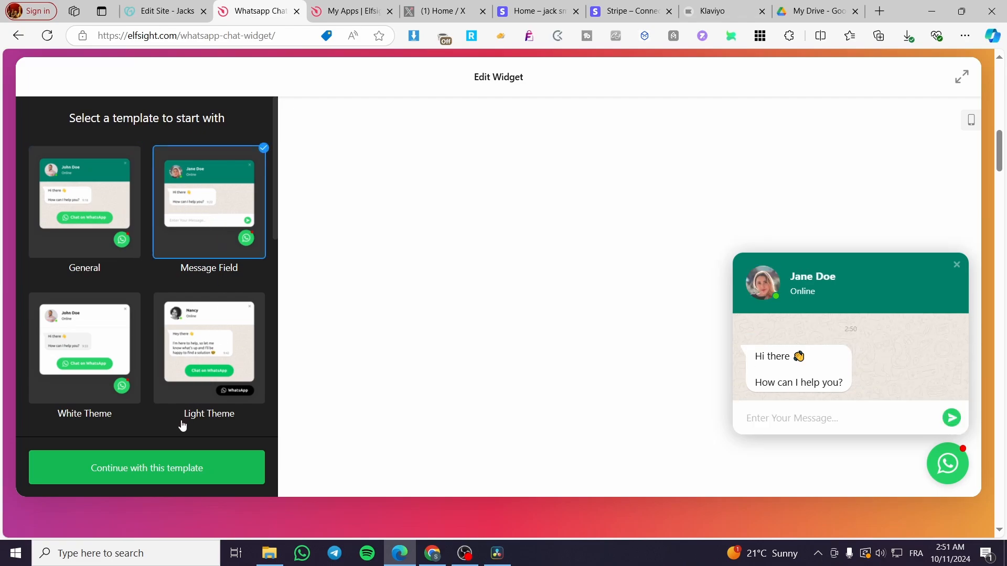
pyautogui.click(78, 370)
pyautogui.click(180, 351)
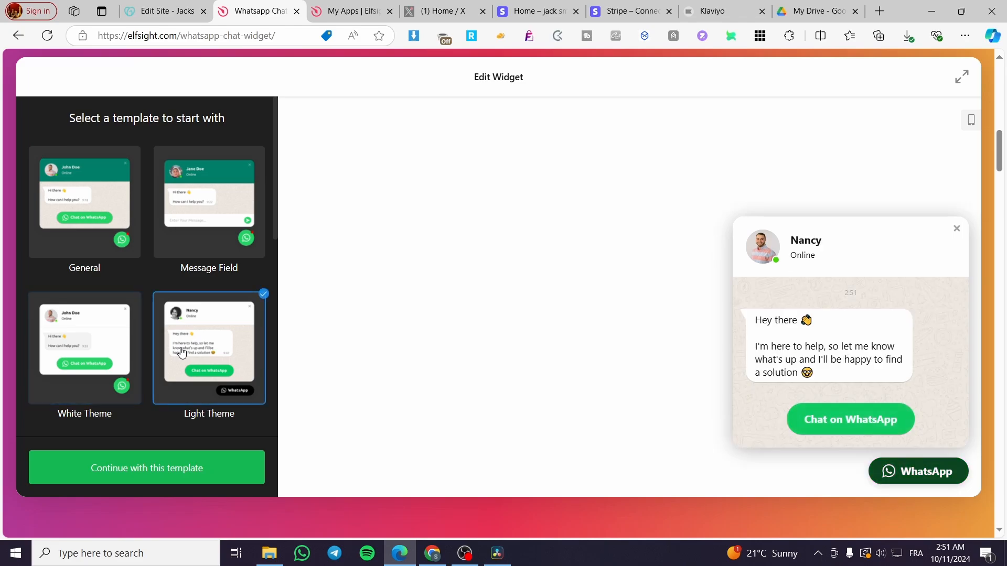
pyautogui.click(108, 359)
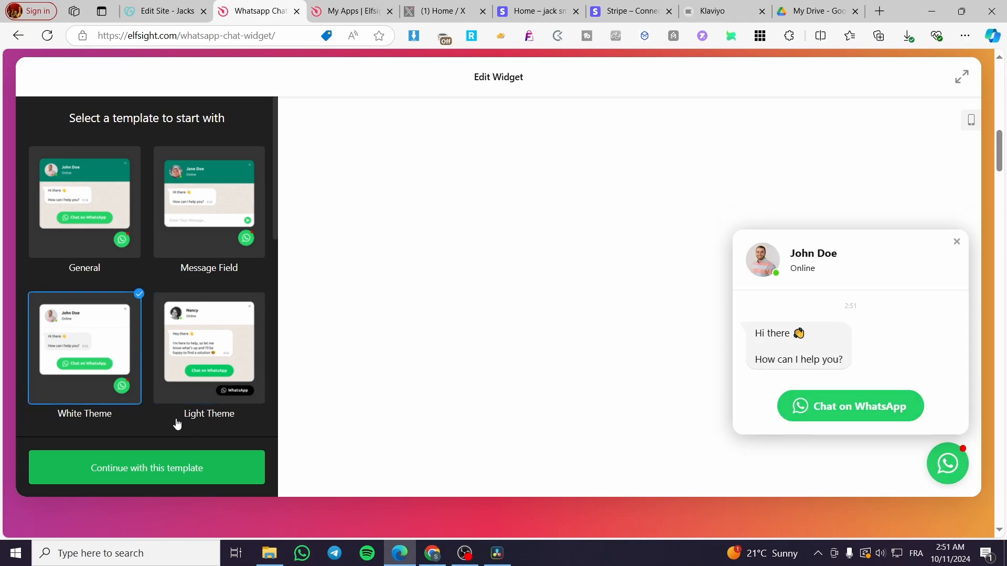
pyautogui.click(211, 225)
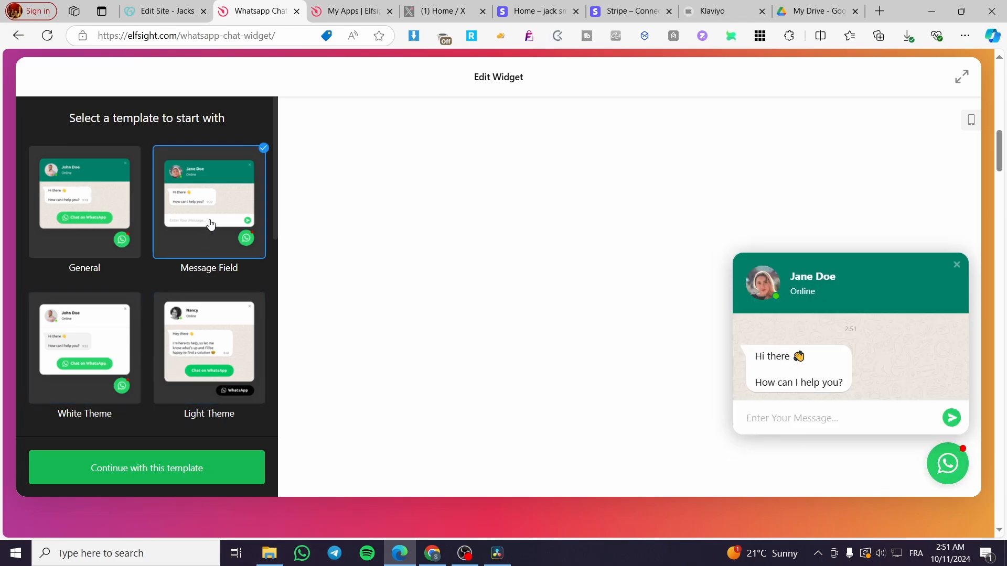
pyautogui.click(86, 339)
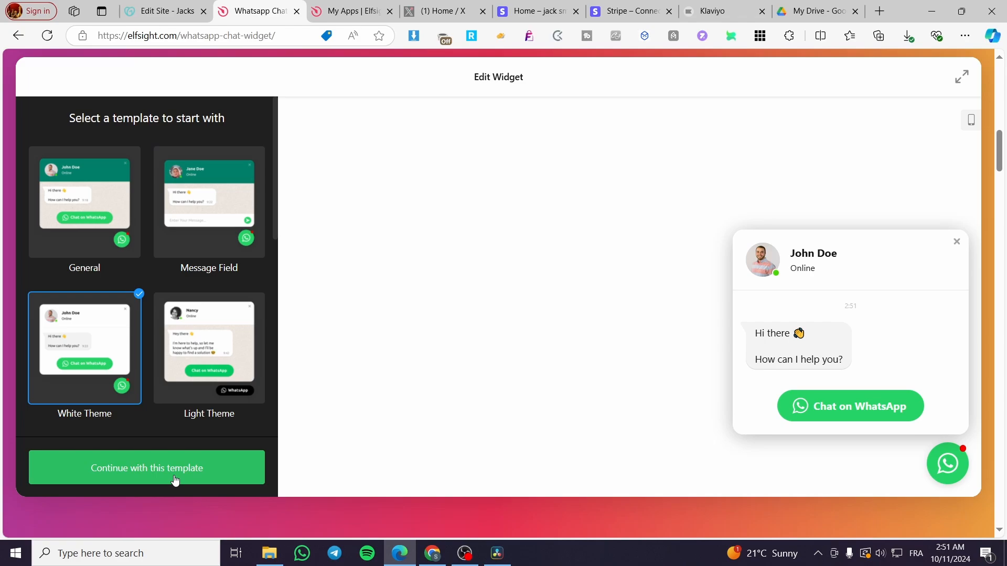
pyautogui.click(145, 473)
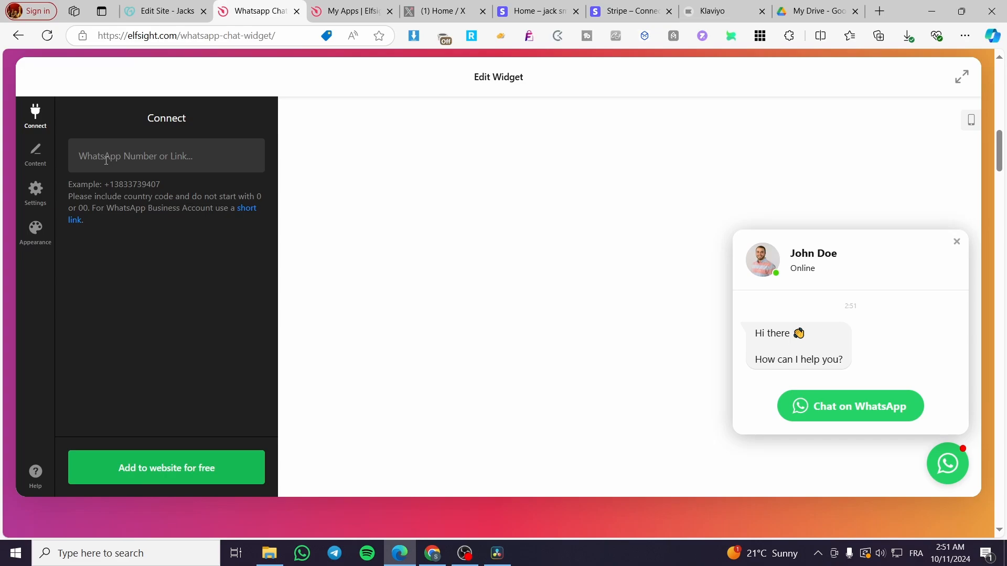
# Enter the WhatsApp phone number with country code as the widget's contact.
pyautogui.click(106, 160)
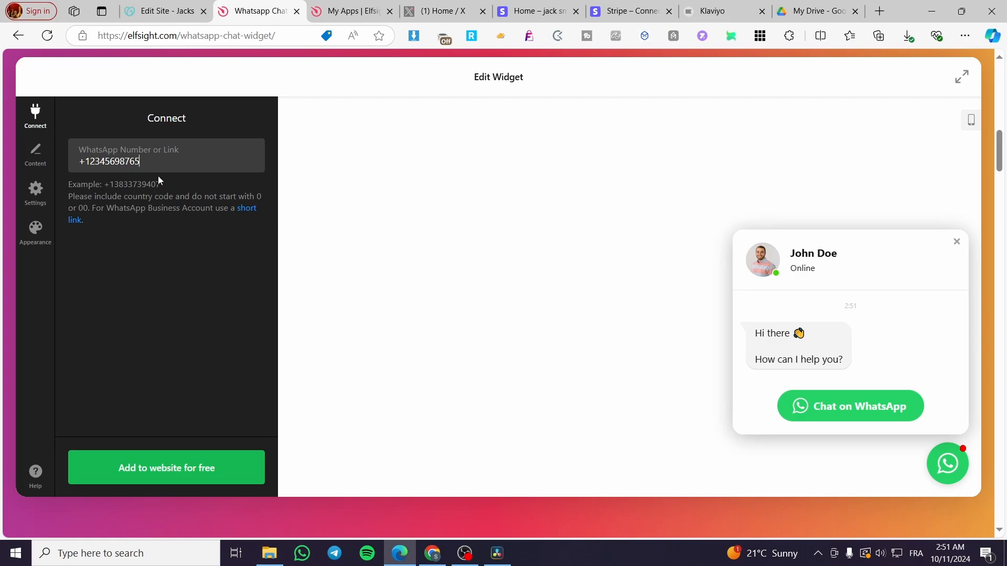
pyautogui.click(43, 159)
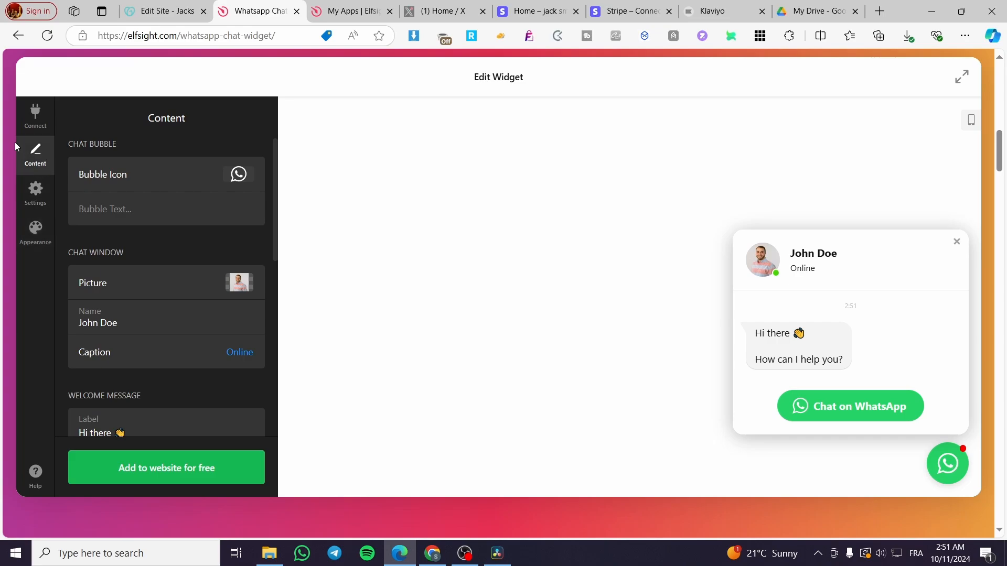
pyautogui.click(42, 125)
# Review the widget's content options for the profile picture and welcome message, and try the chat bubble in the preview.
pyautogui.click(38, 155)
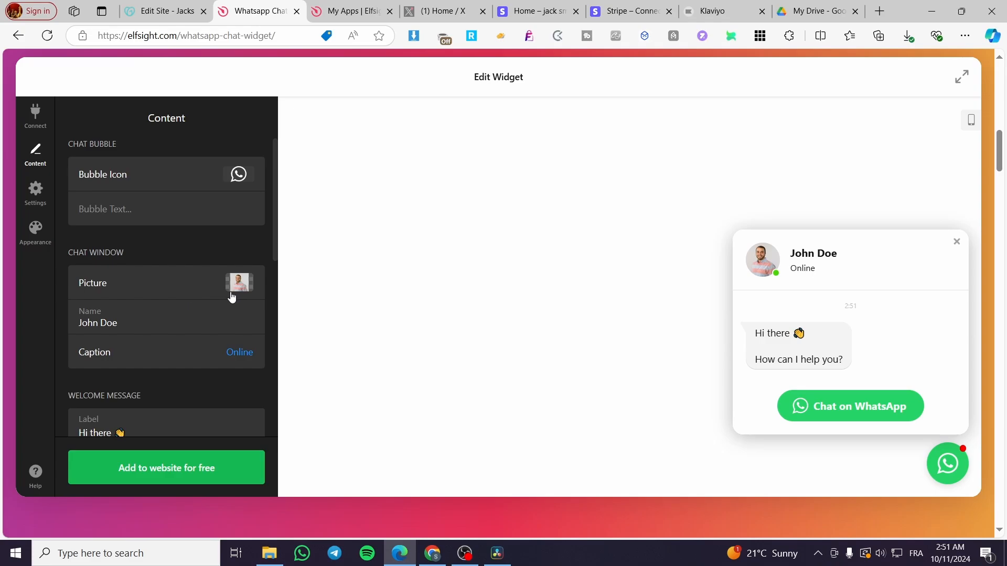
pyautogui.click(251, 285)
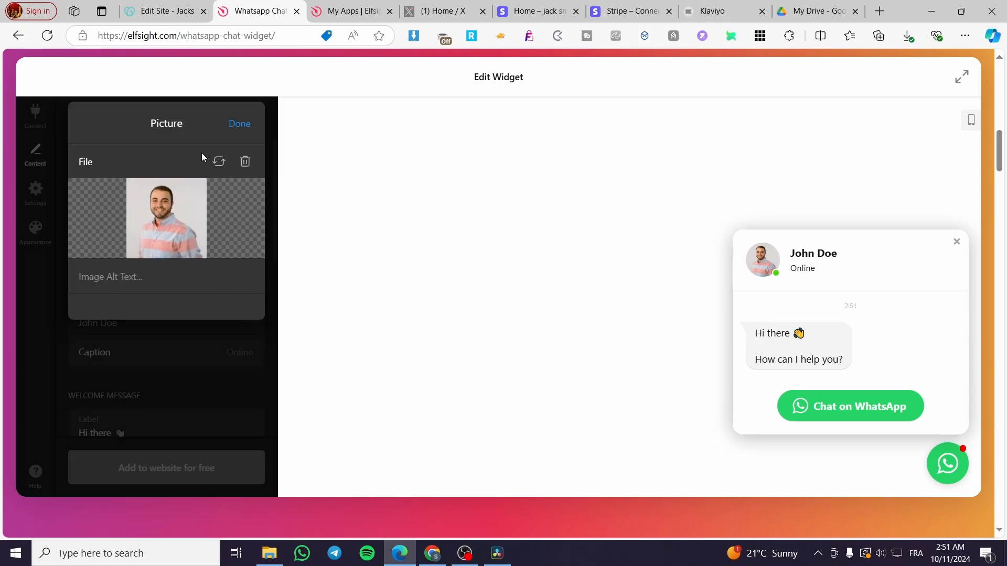
pyautogui.click(242, 126)
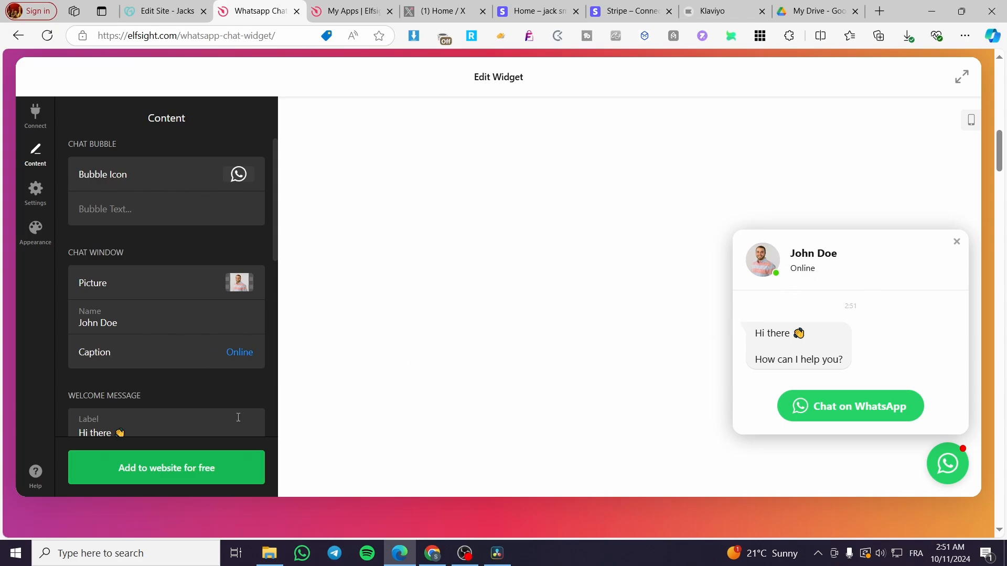
pyautogui.scroll(-2, 209, 386)
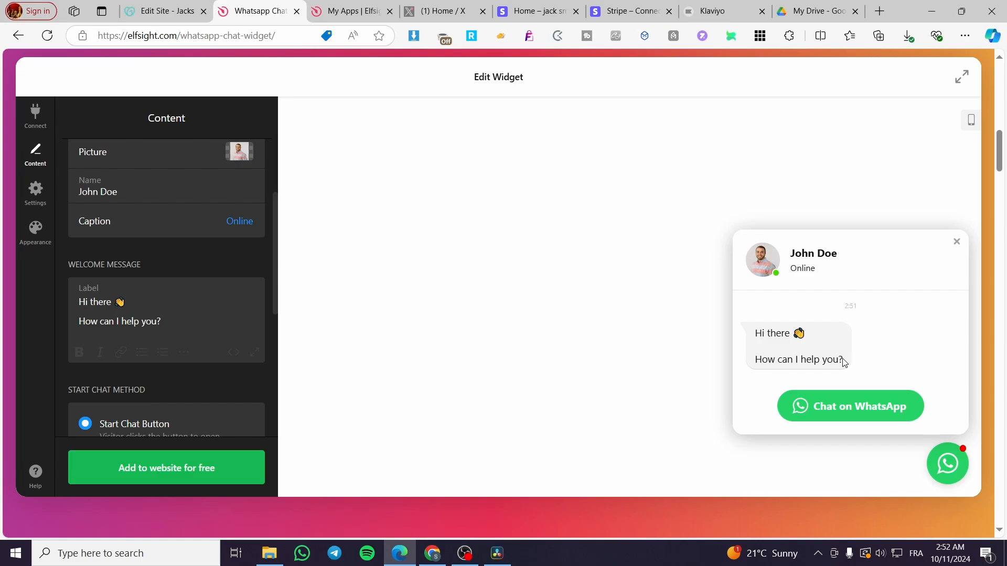
pyautogui.click(952, 473)
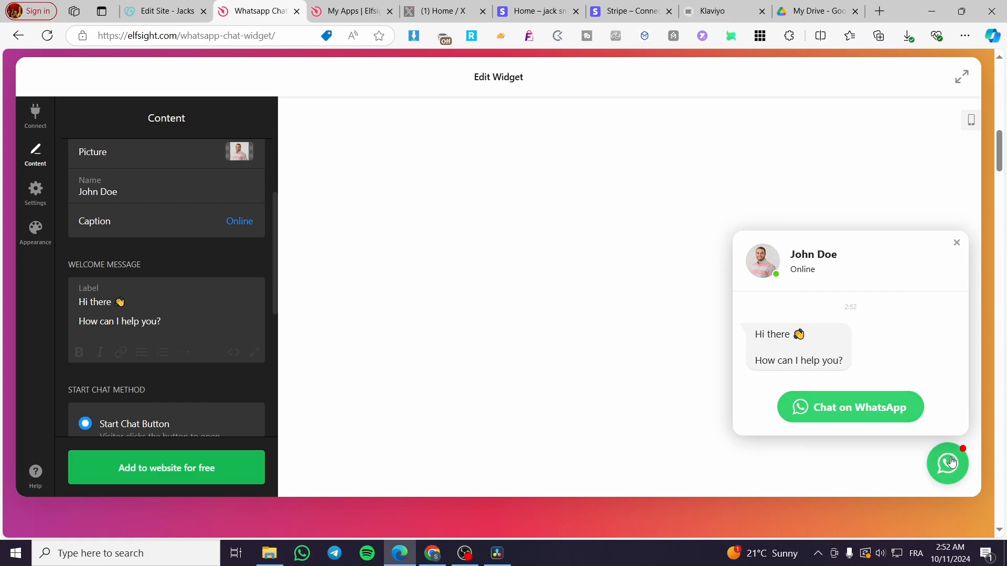
pyautogui.click(951, 473)
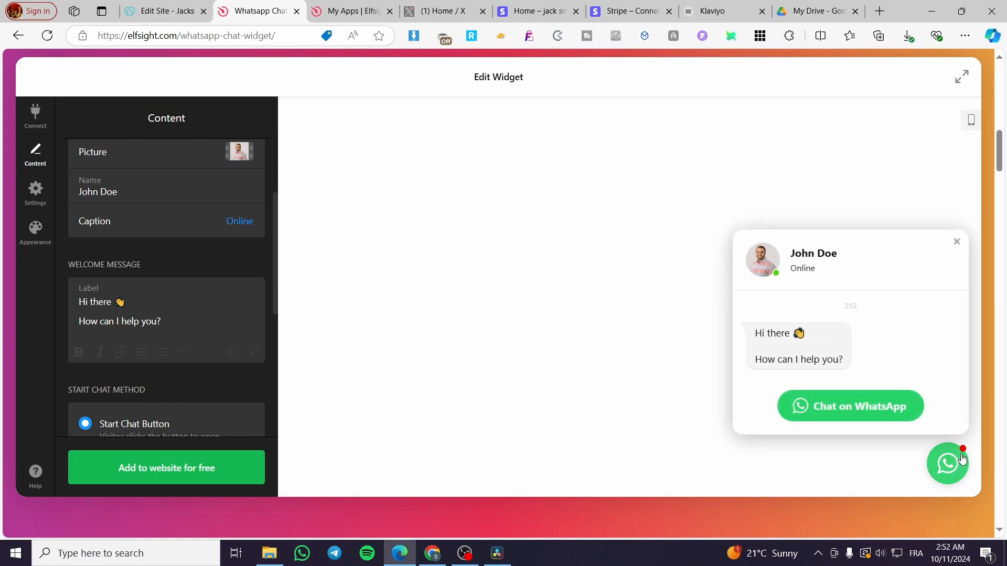
# Compare the two start chat methods and set the widget to Send Message.
pyautogui.scroll(-3, 202, 379)
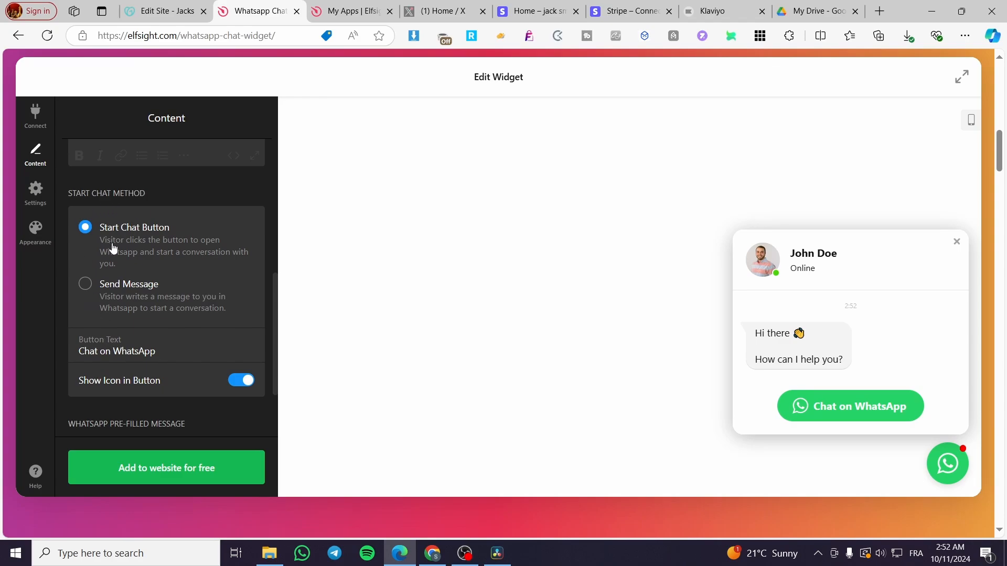
pyautogui.click(88, 286)
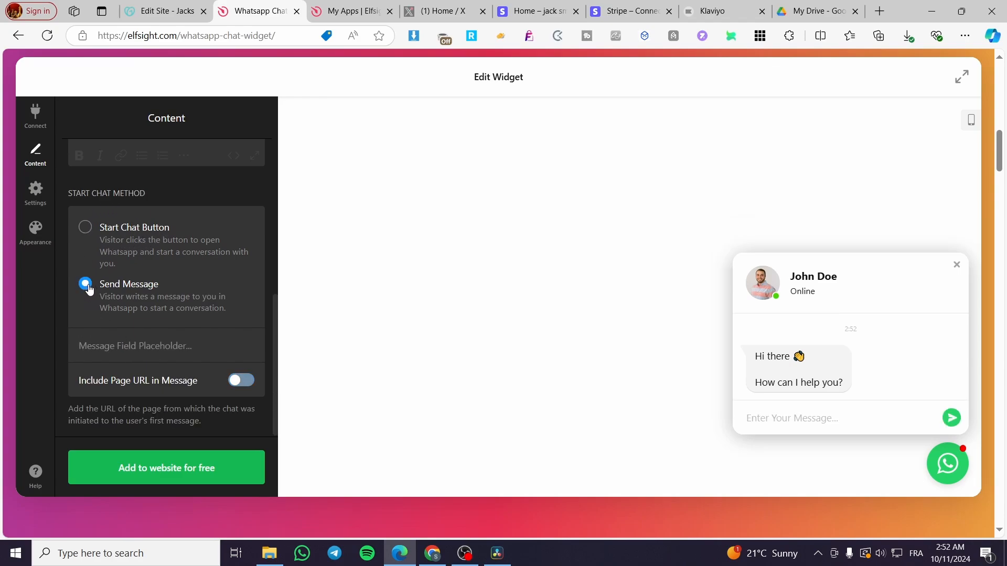
pyautogui.click(87, 229)
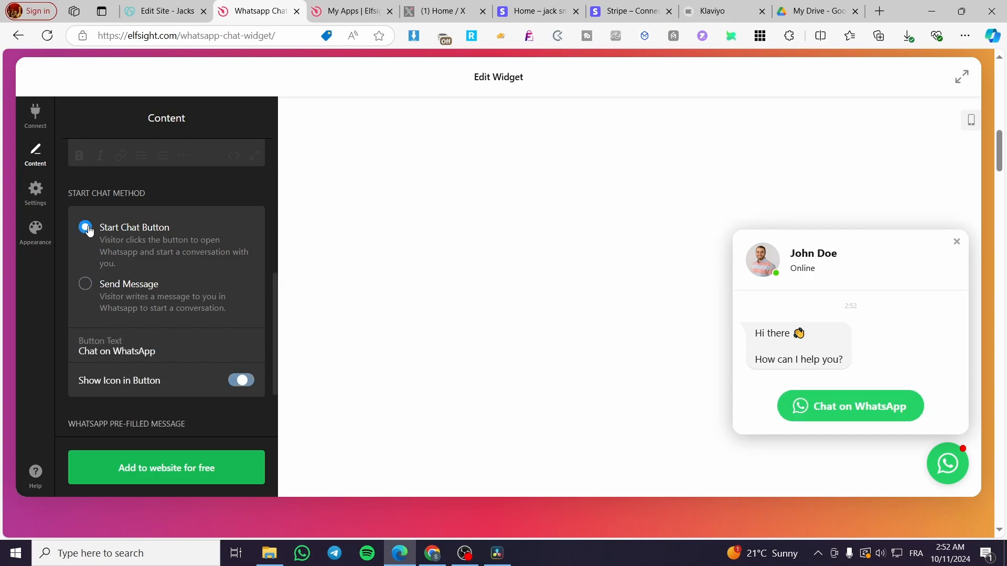
pyautogui.click(87, 284)
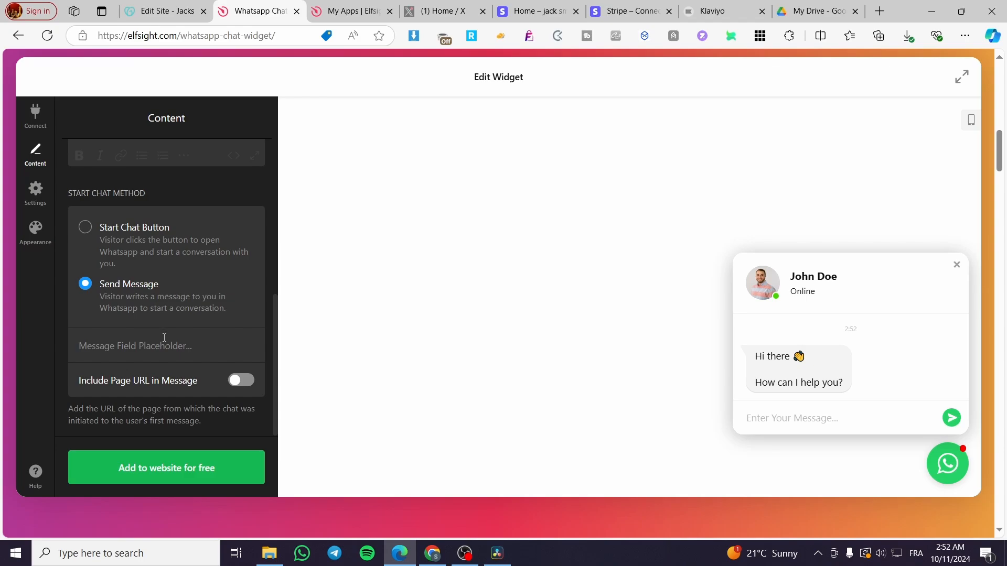
# Review the widget's position settings and its appearance options for colors, bubble animation and custom code.
pyautogui.click(35, 192)
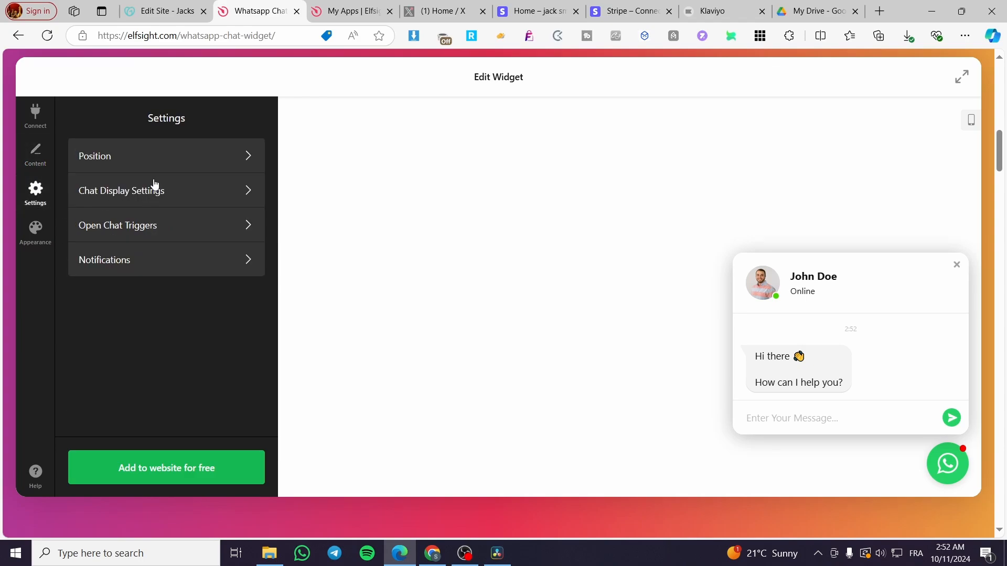
pyautogui.click(143, 158)
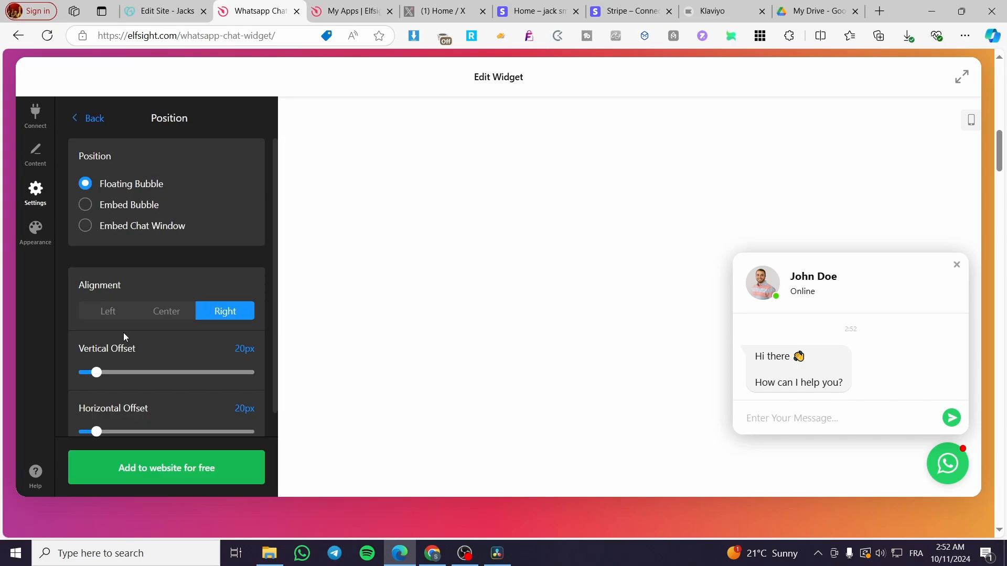
pyautogui.click(92, 120)
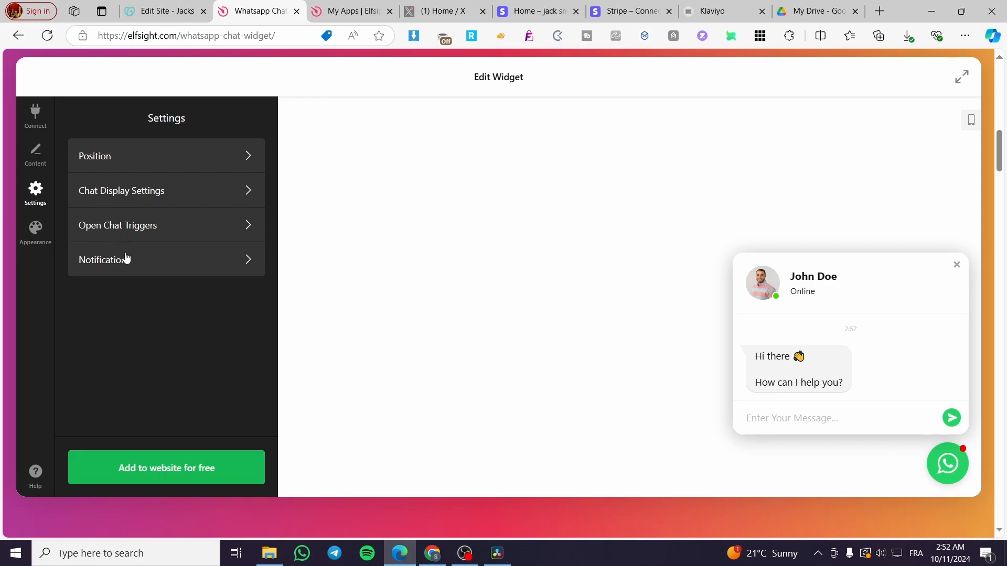
pyautogui.click(37, 229)
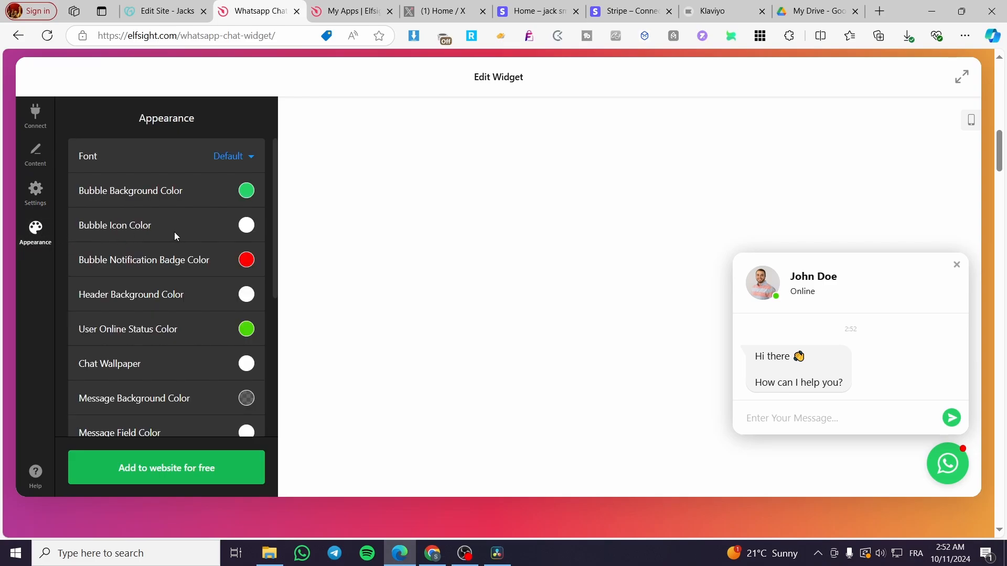
pyautogui.scroll(-5, 175, 234)
pyautogui.scroll(5, 175, 233)
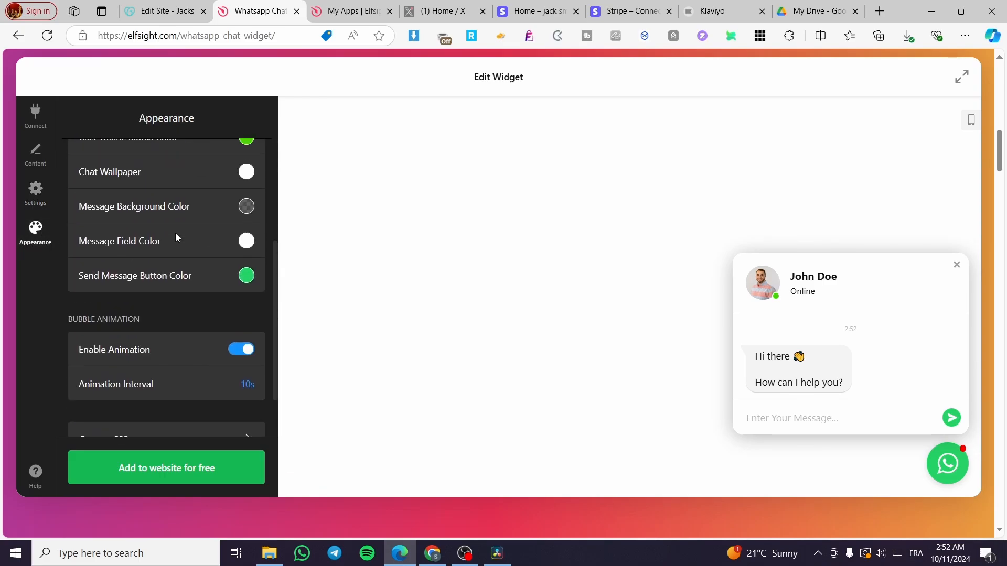
pyautogui.scroll(-5, 233, 201)
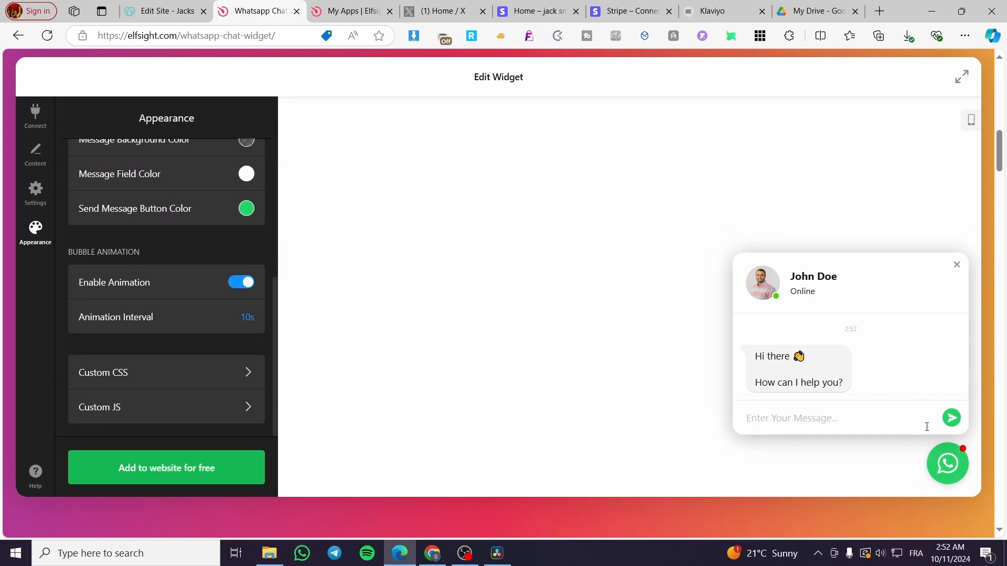
# Add the WhatsApp Chat widget to the website for free, and copy its embed code from the installation options.
pyautogui.click(167, 477)
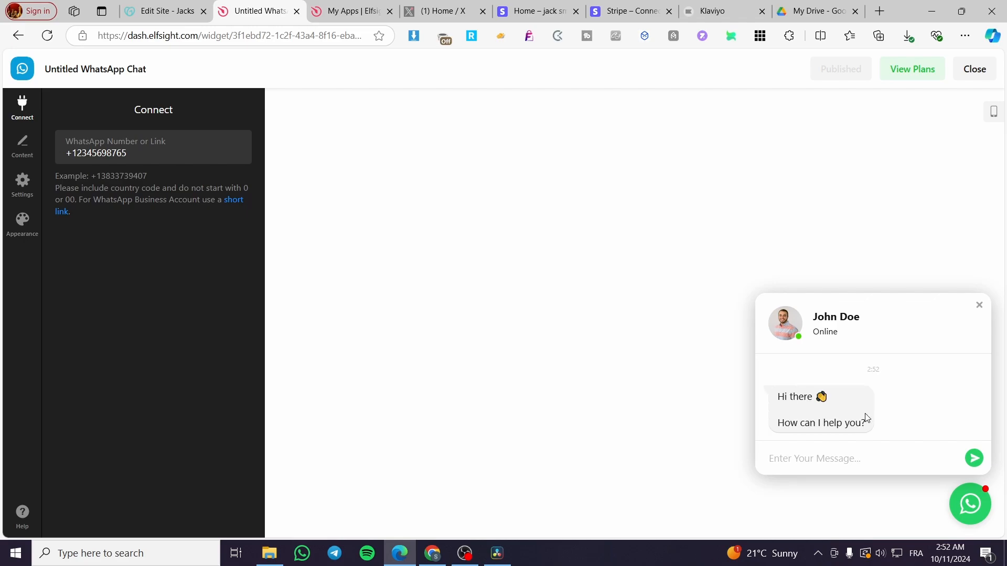
pyautogui.click(984, 75)
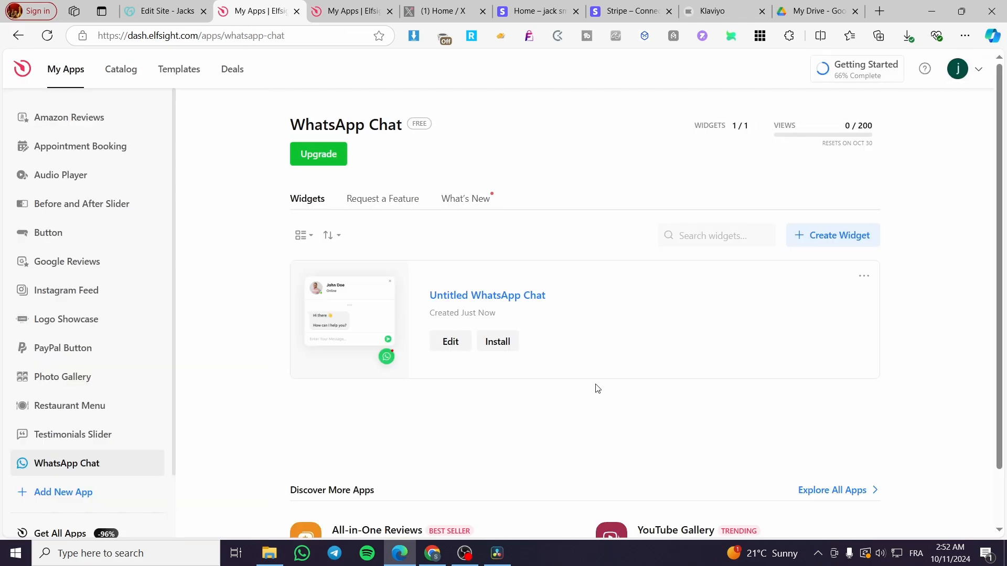
pyautogui.click(493, 347)
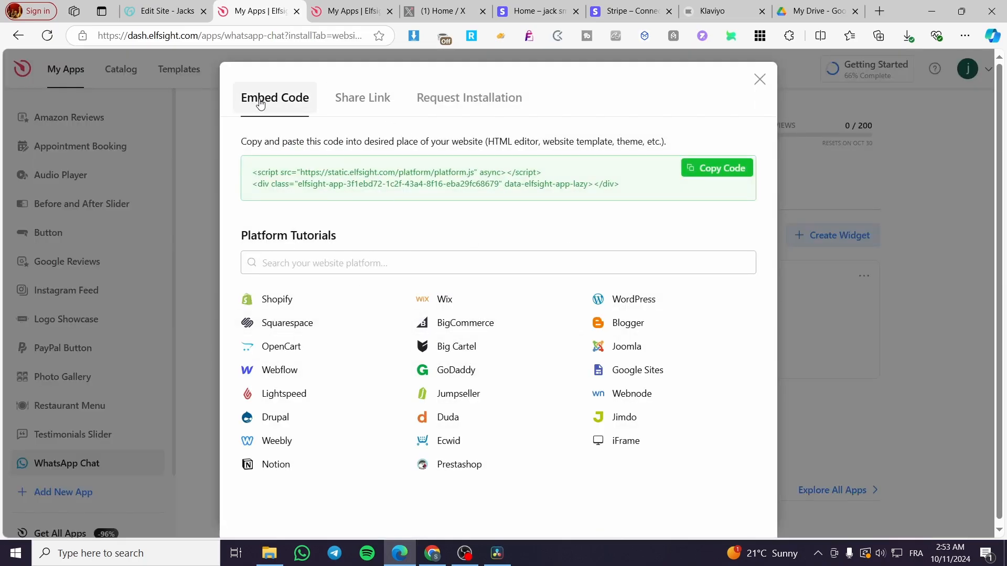
pyautogui.click(435, 99)
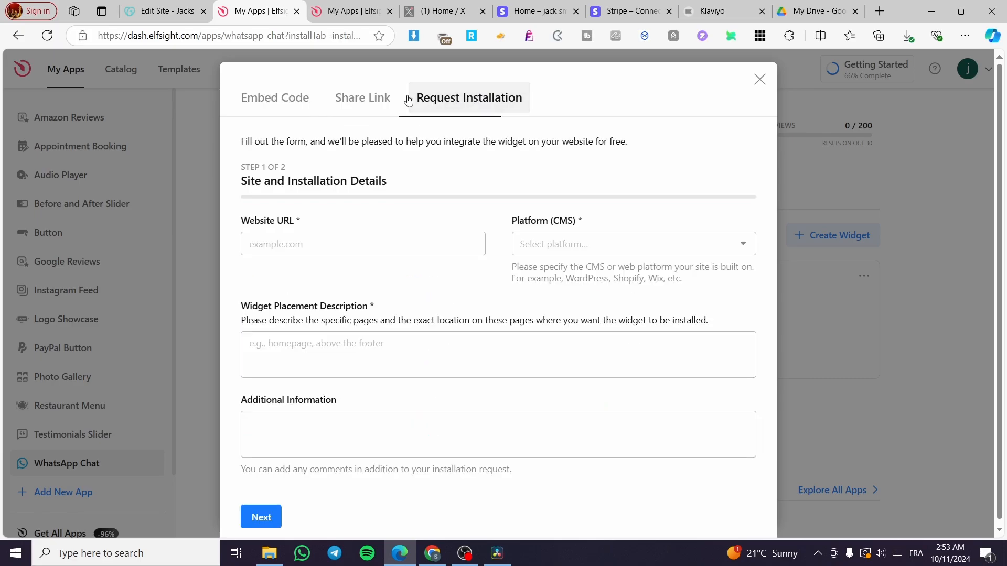
pyautogui.click(289, 102)
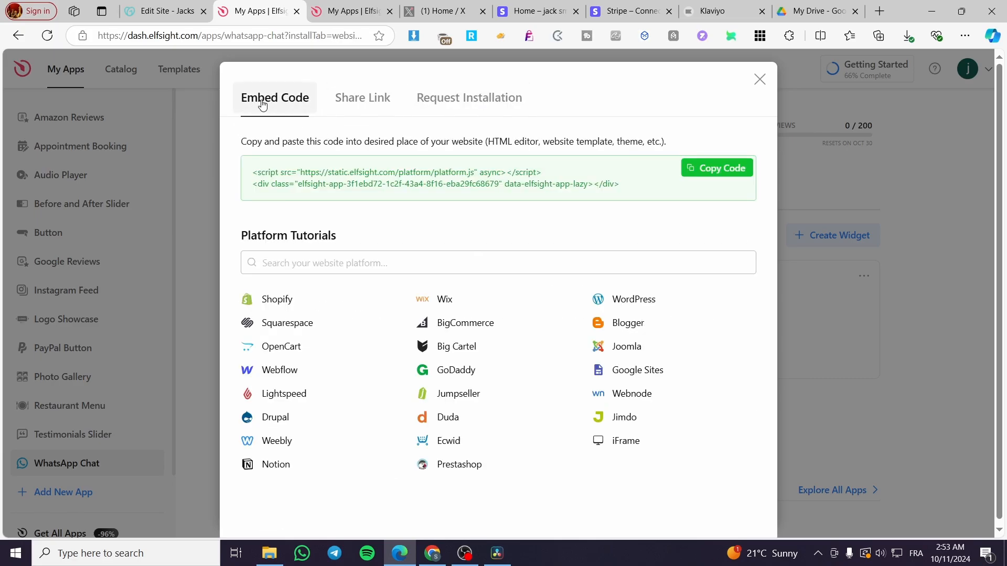
pyautogui.click(714, 168)
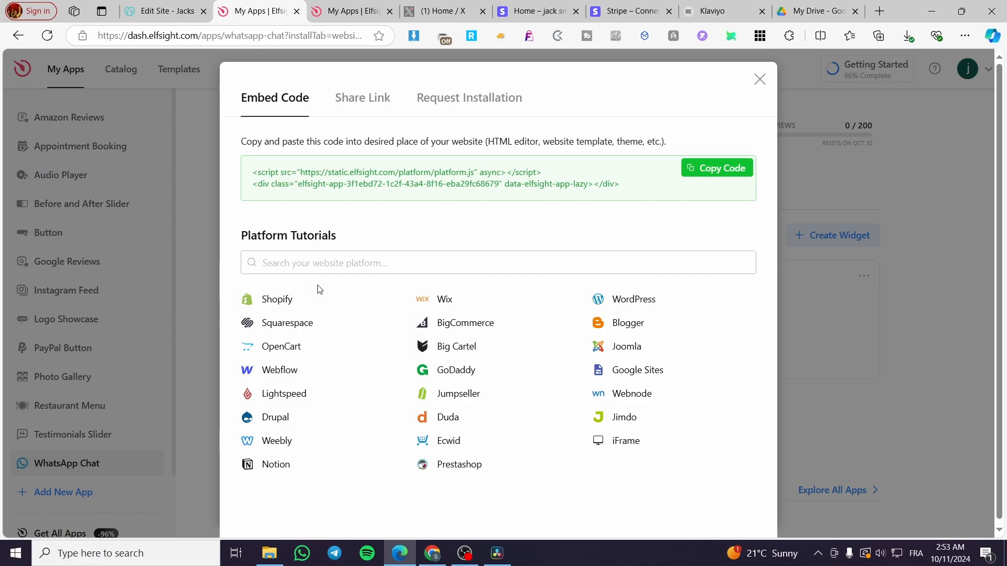
# Switch to the GoDaddy site editor and add an HTML section between the header and the Video section of the Home page.
pyautogui.click(151, 7)
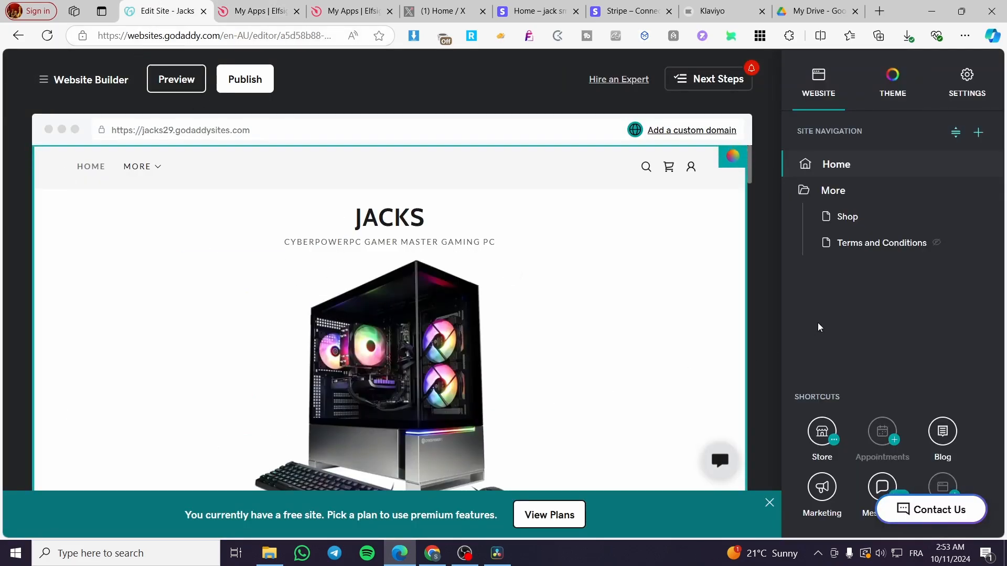
pyautogui.scroll(-1, 619, 359)
pyautogui.scroll(-5, 619, 359)
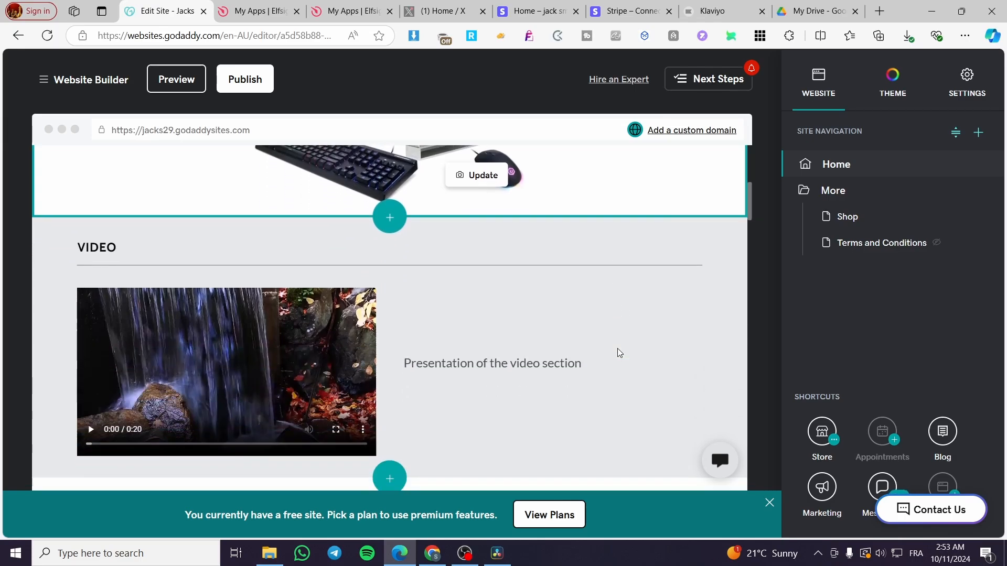
pyautogui.scroll(2, 619, 350)
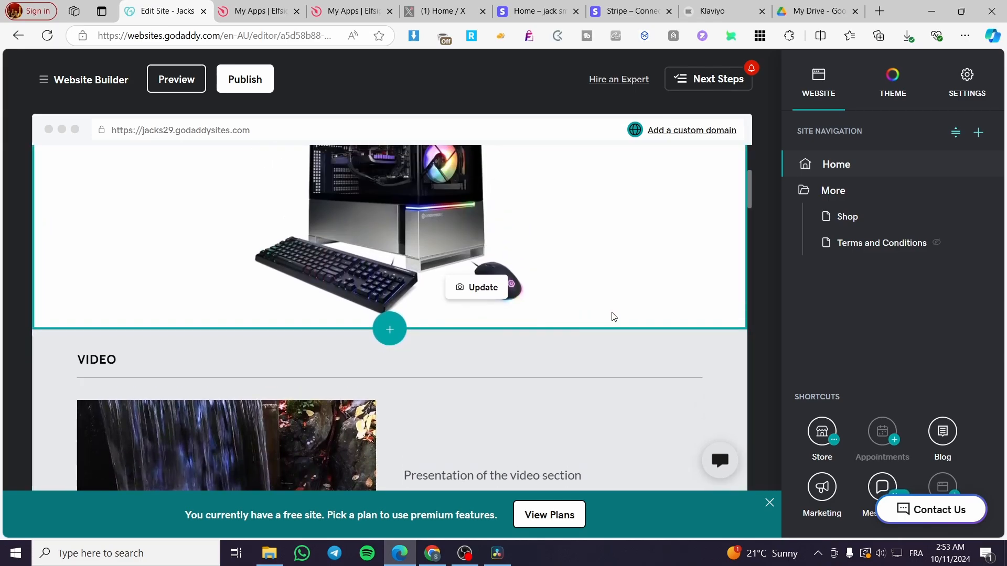
pyautogui.scroll(-1, 629, 316)
pyautogui.scroll(-4, 631, 315)
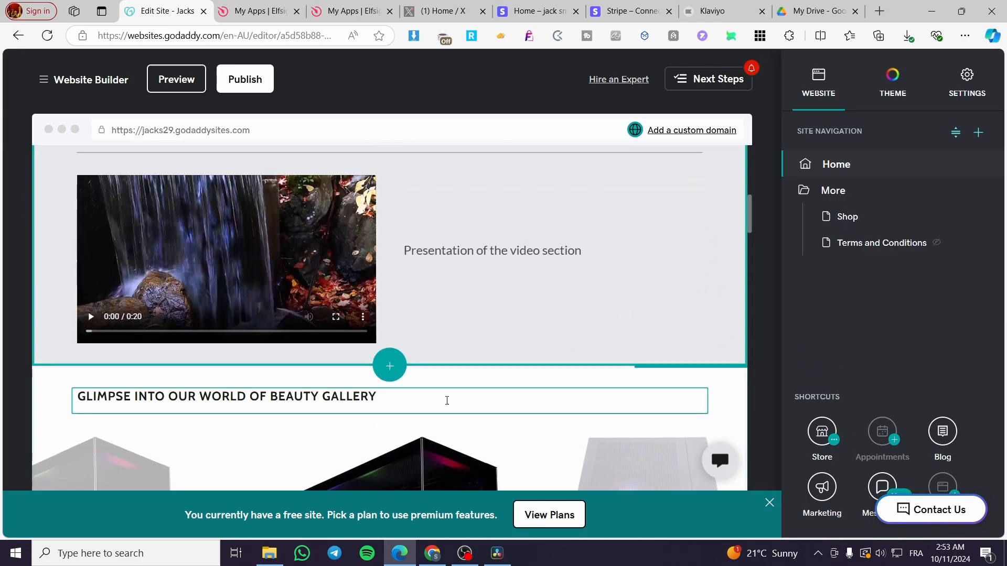
pyautogui.scroll(4, 388, 375)
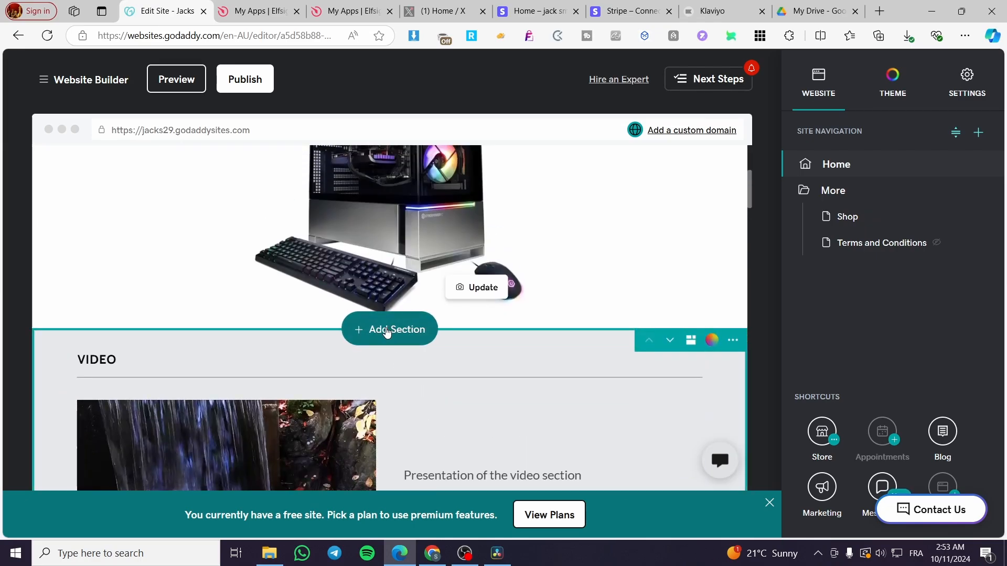
pyautogui.click(386, 330)
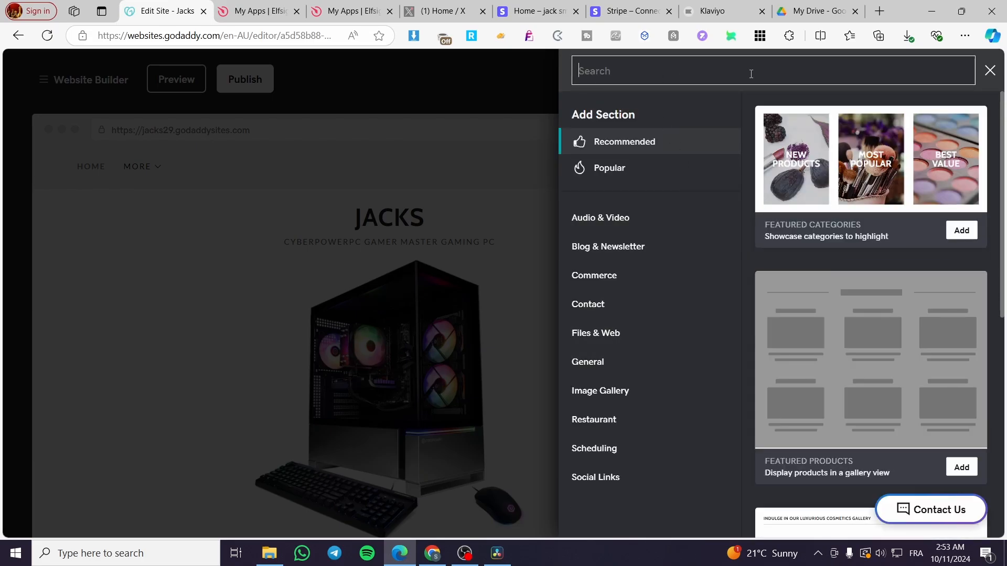
pyautogui.click(751, 74)
pyautogui.write('html')
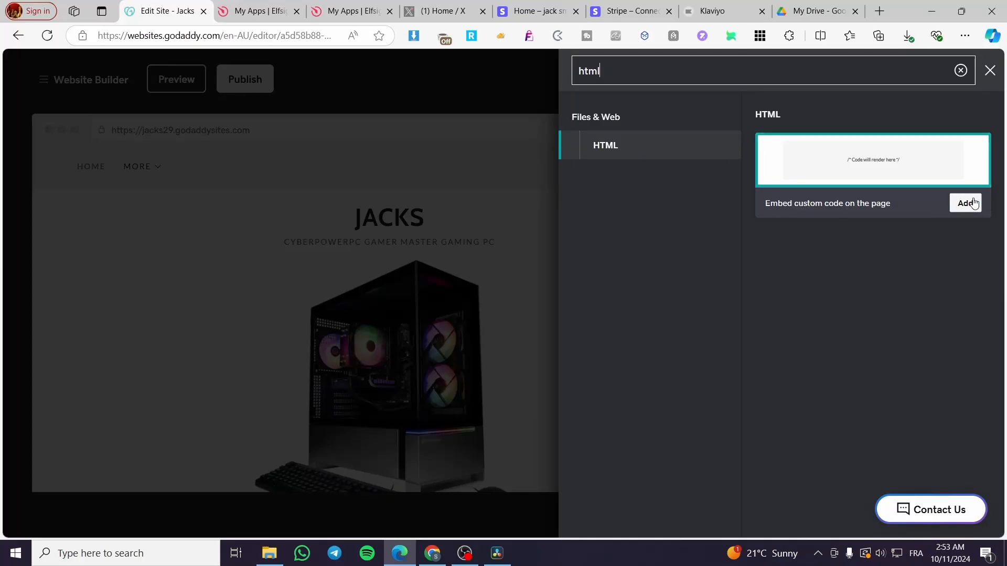
pyautogui.click(966, 203)
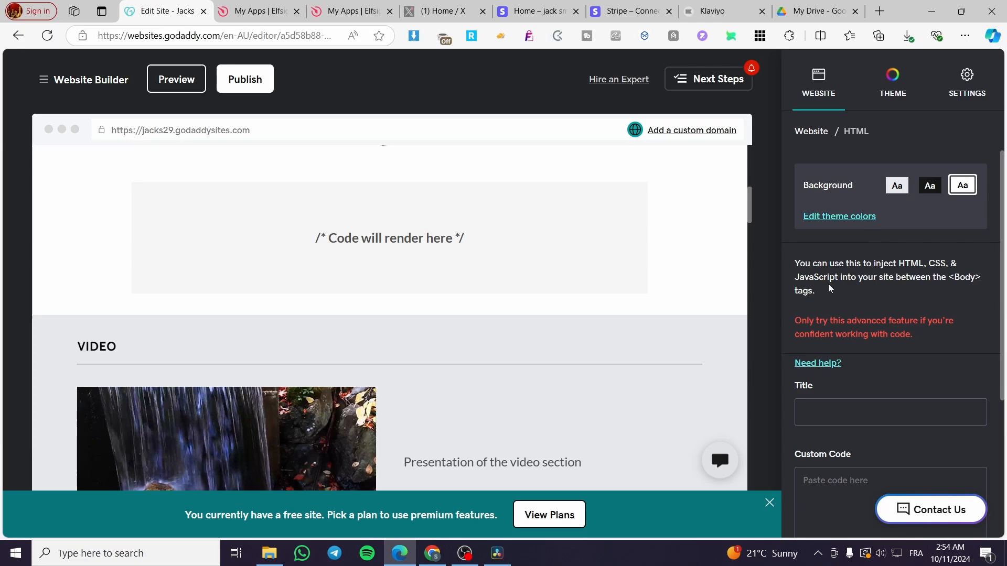
# Title the HTML section "Contanct us on whatsapp".
pyautogui.scroll(-1, 836, 304)
pyautogui.scroll(-1, 842, 352)
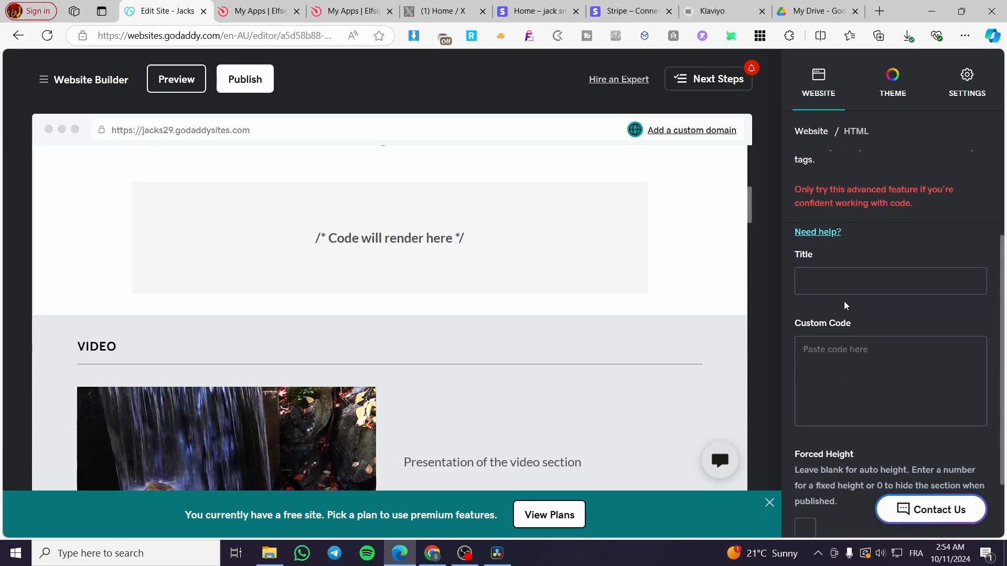
pyautogui.click(848, 286)
pyautogui.write('Con')
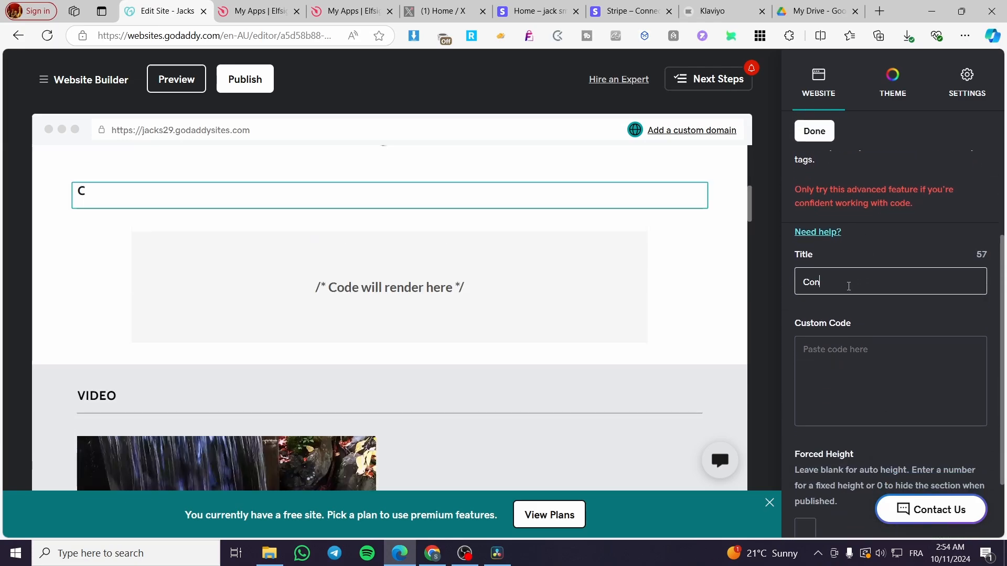
pyautogui.write('tanct us ')
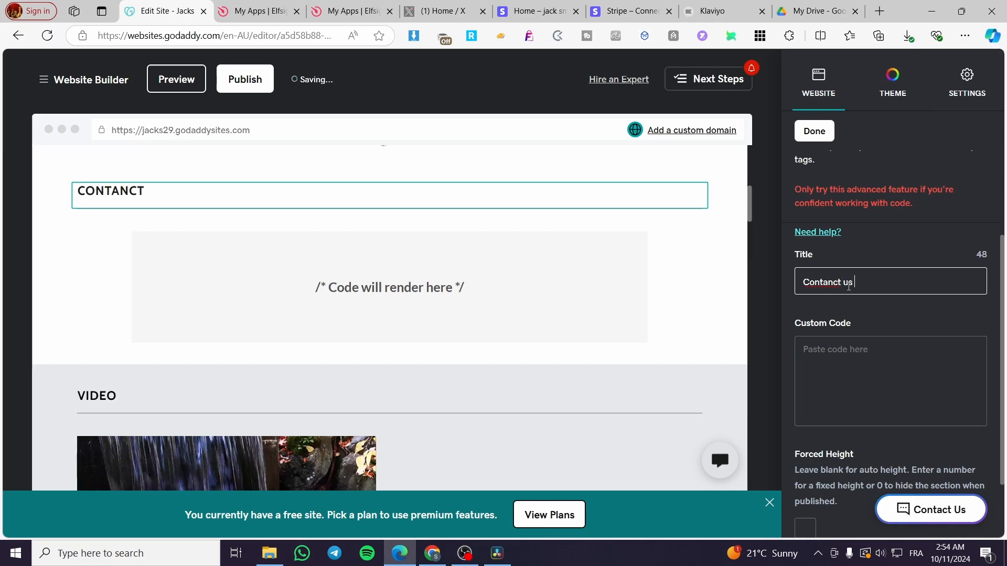
pyautogui.write('on whatsapp')
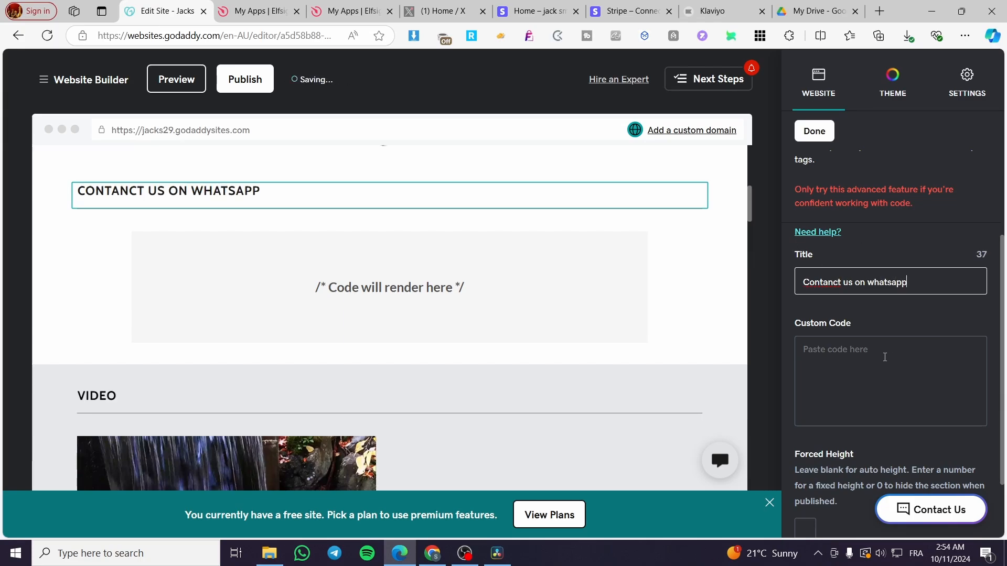
# Paste the copied Elfsight embed code as the HTML section's custom code and finish editing the section.
pyautogui.click(932, 363)
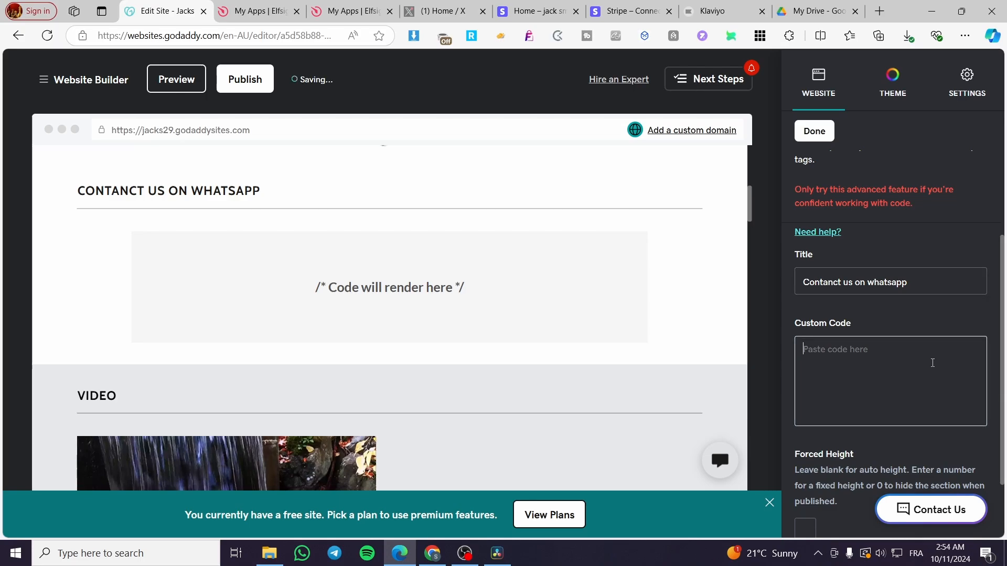
pyautogui.hotkey('ctrl', 'v')
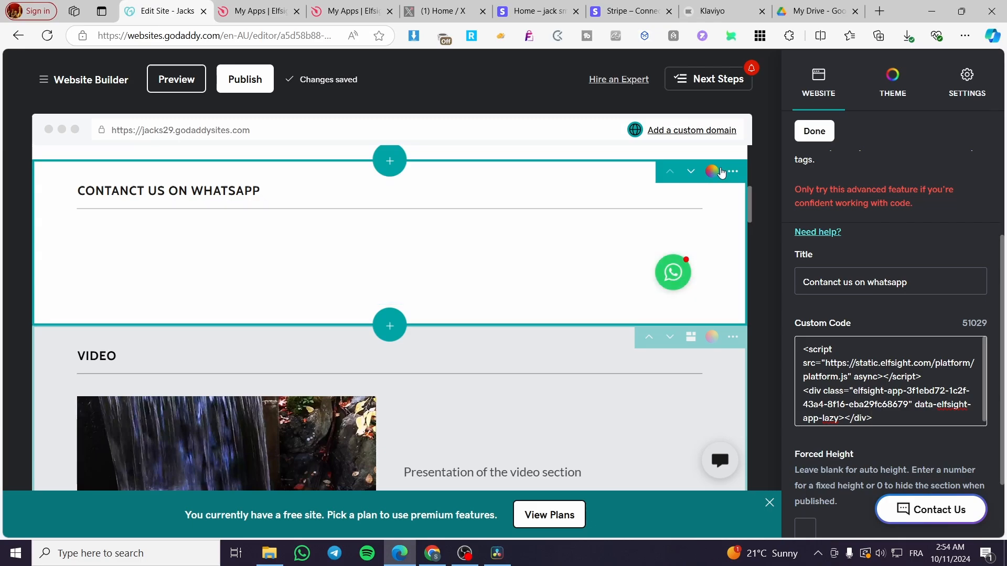
pyautogui.scroll(-1, 890, 319)
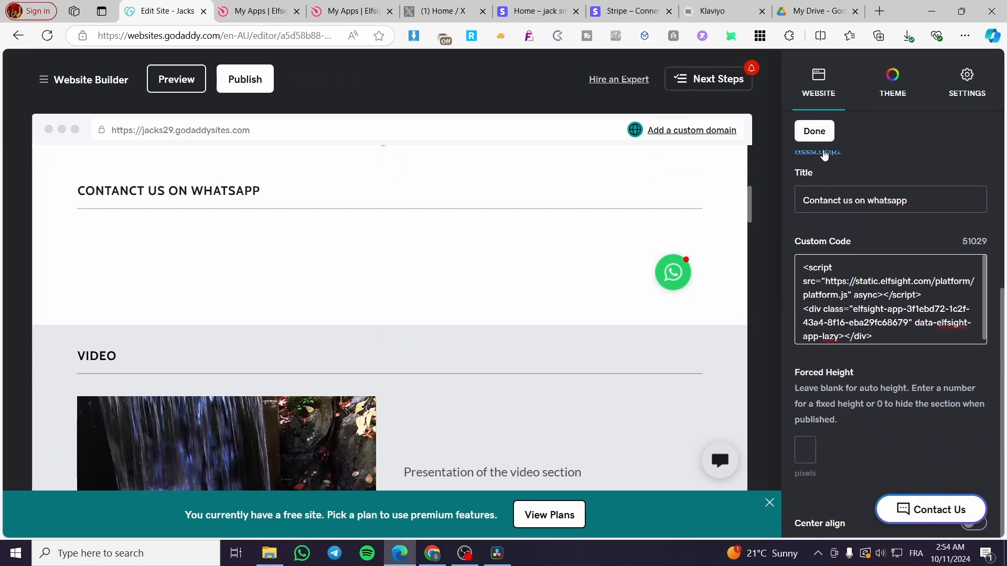
pyautogui.click(814, 131)
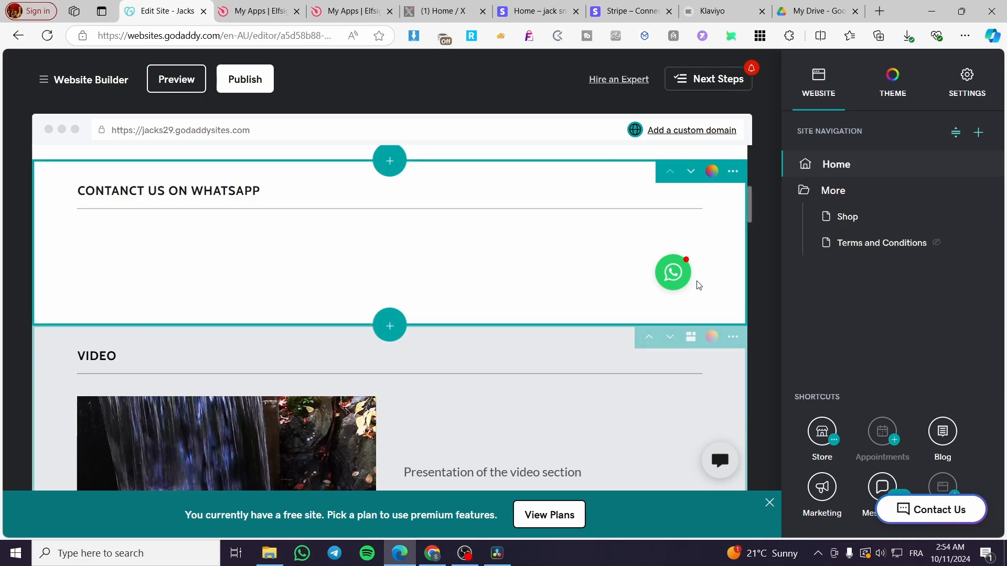
# Preview the site, try the WhatsApp chat bubble in the new section, and return to editing the site.
pyautogui.click(171, 80)
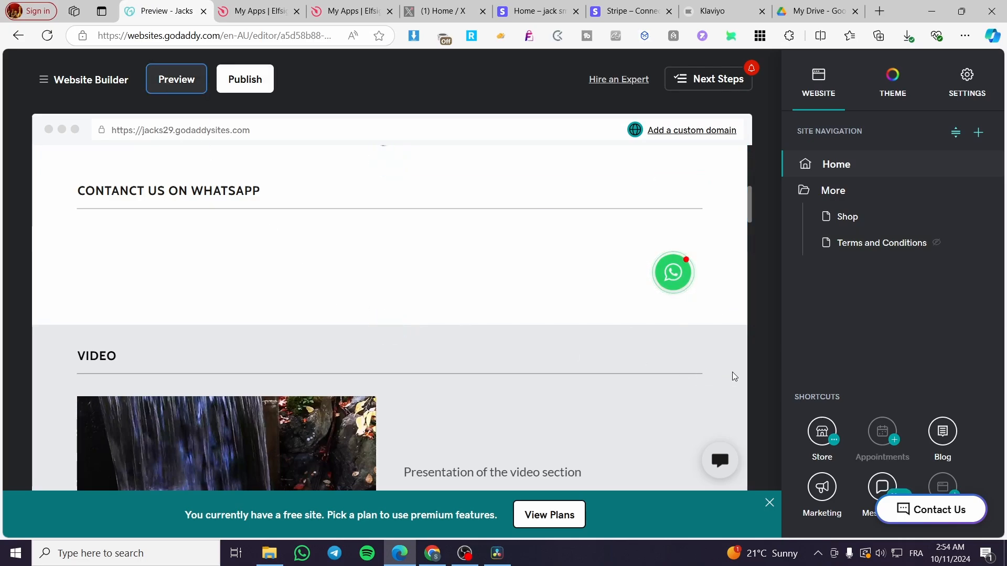
pyautogui.scroll(-5, 770, 338)
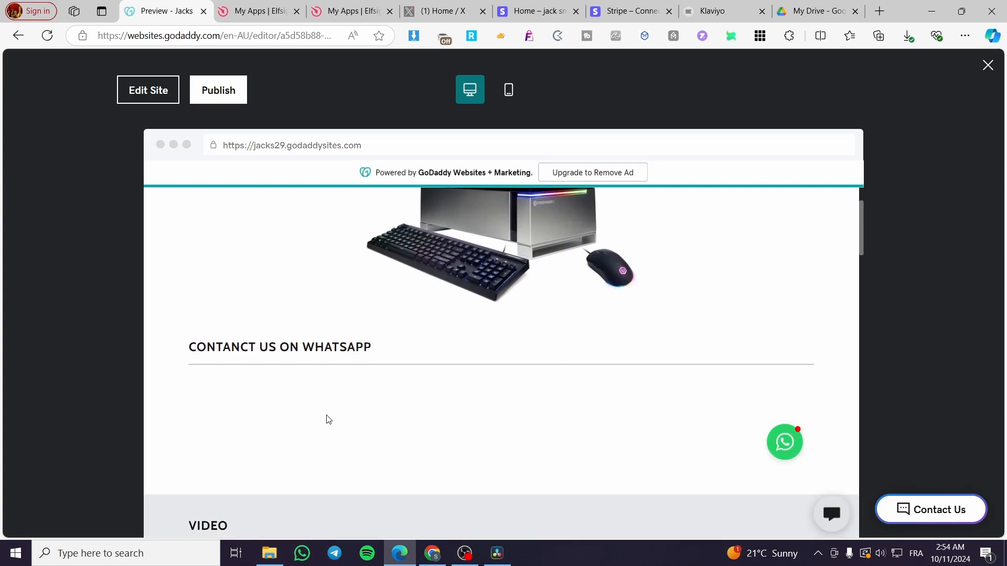
pyautogui.click(792, 437)
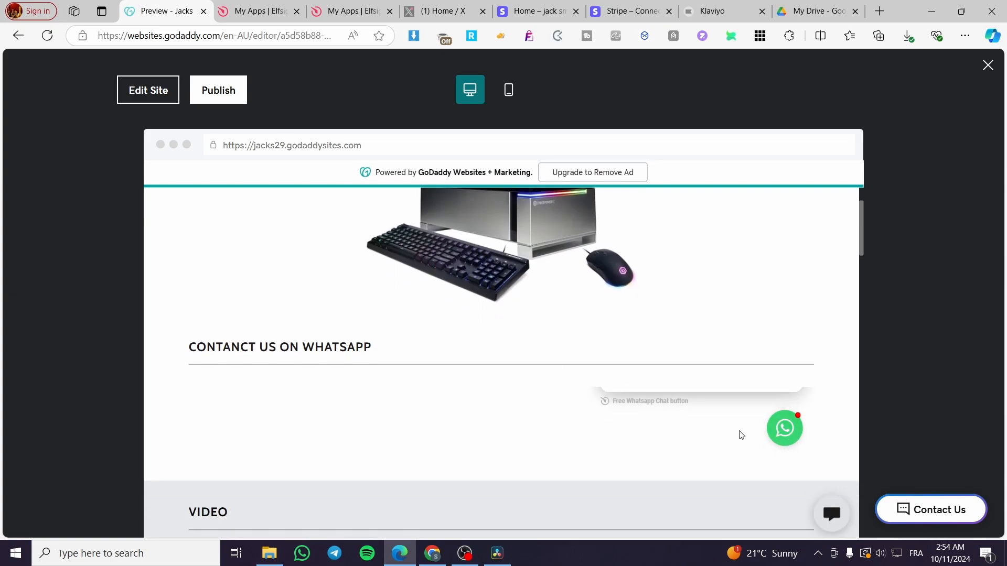
pyautogui.scroll(1, 739, 433)
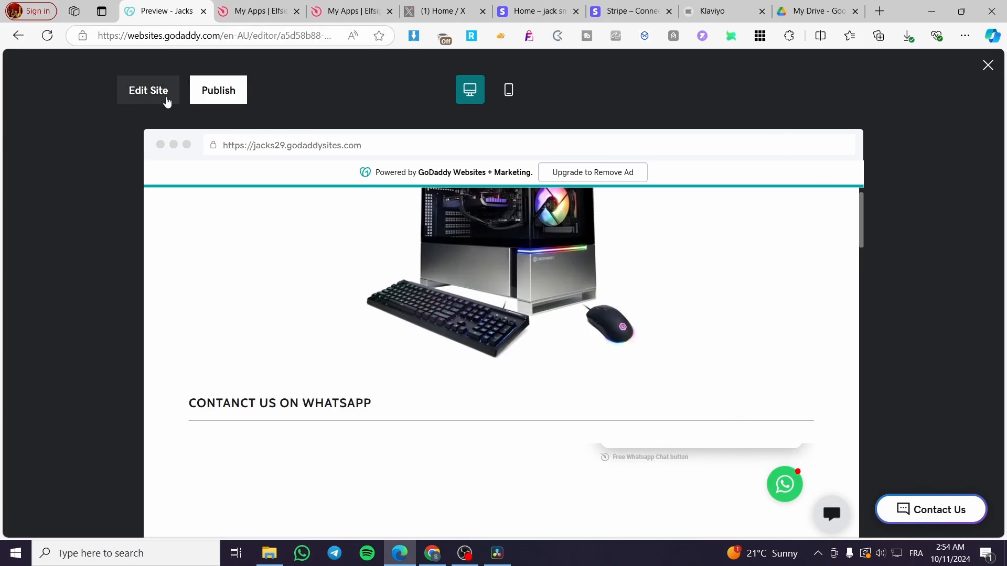
pyautogui.click(160, 98)
# Reopen the WhatsApp HTML section's settings and review its custom code, forced height and alignment options.
pyautogui.scroll(-4, 676, 430)
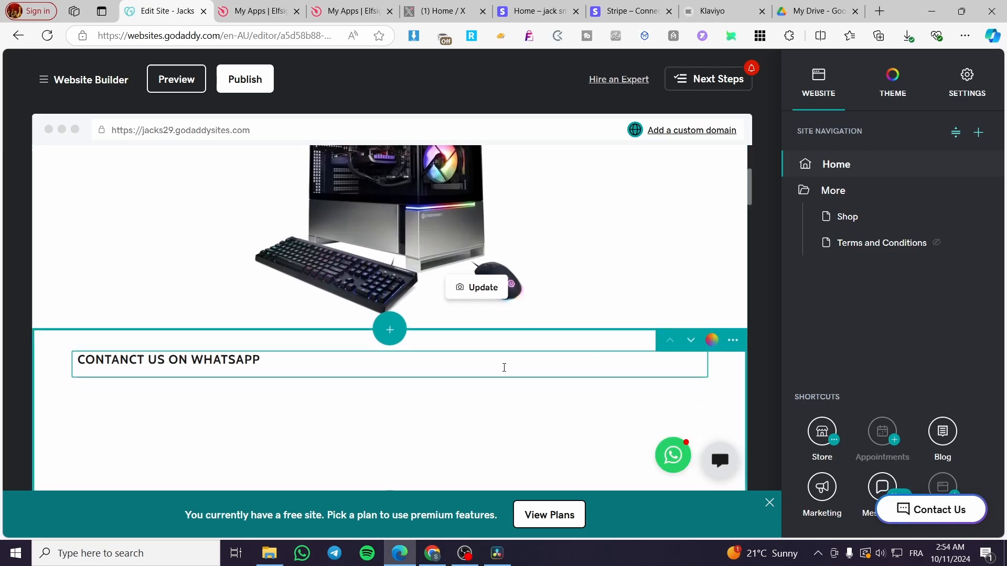
pyautogui.scroll(-2, 434, 391)
pyautogui.click(485, 312)
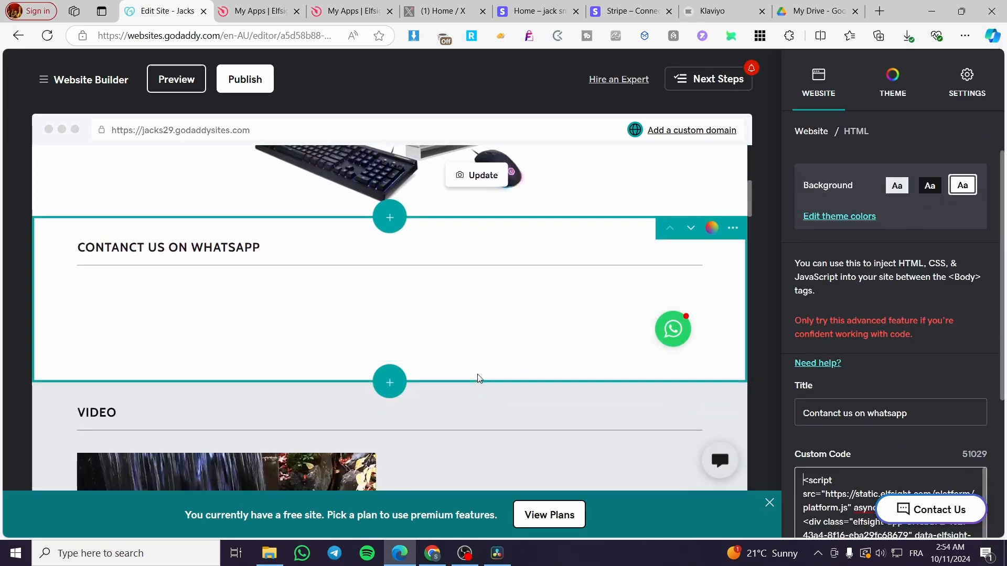
pyautogui.scroll(-4, 864, 305)
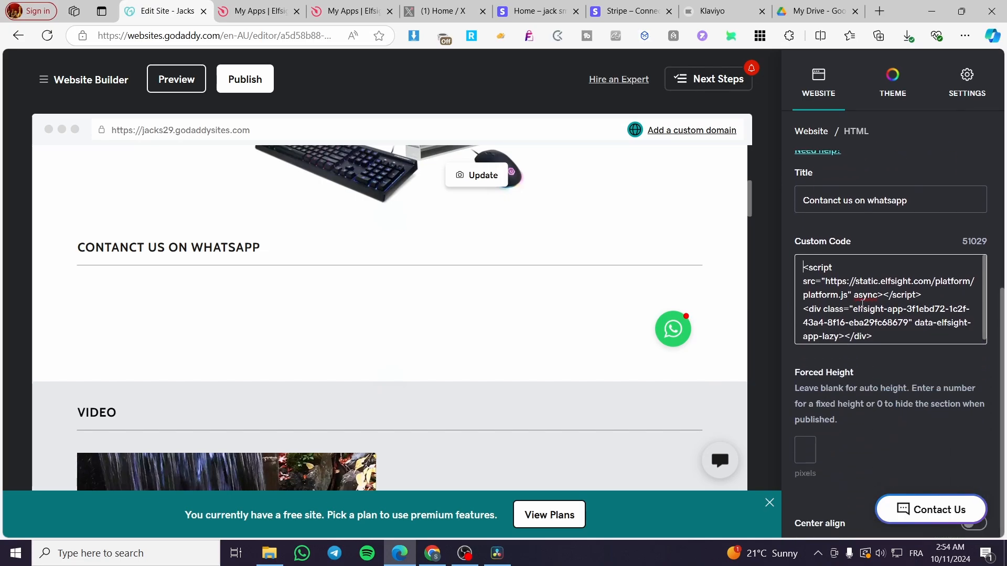
pyautogui.scroll(6, 537, 366)
pyautogui.scroll(-5, 654, 324)
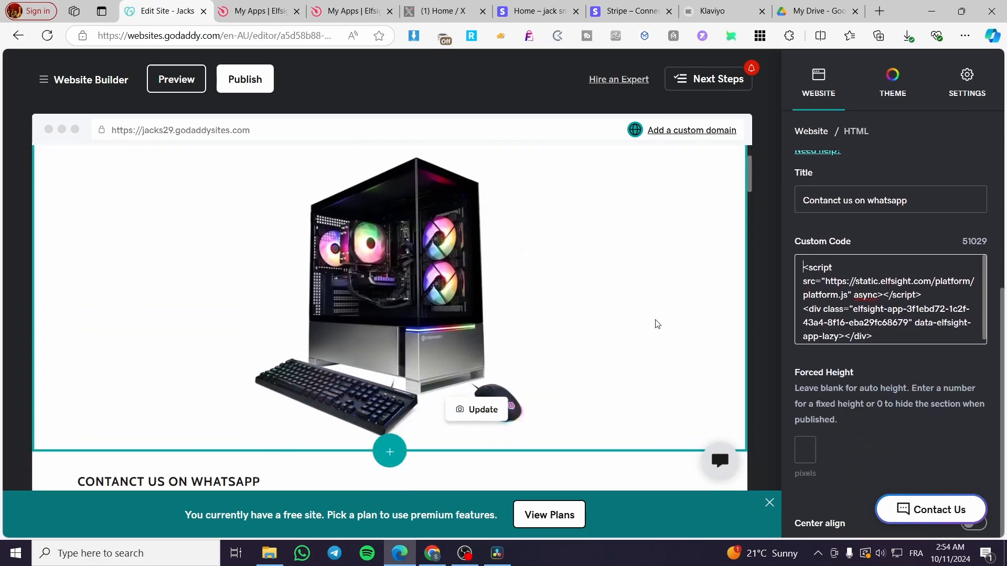